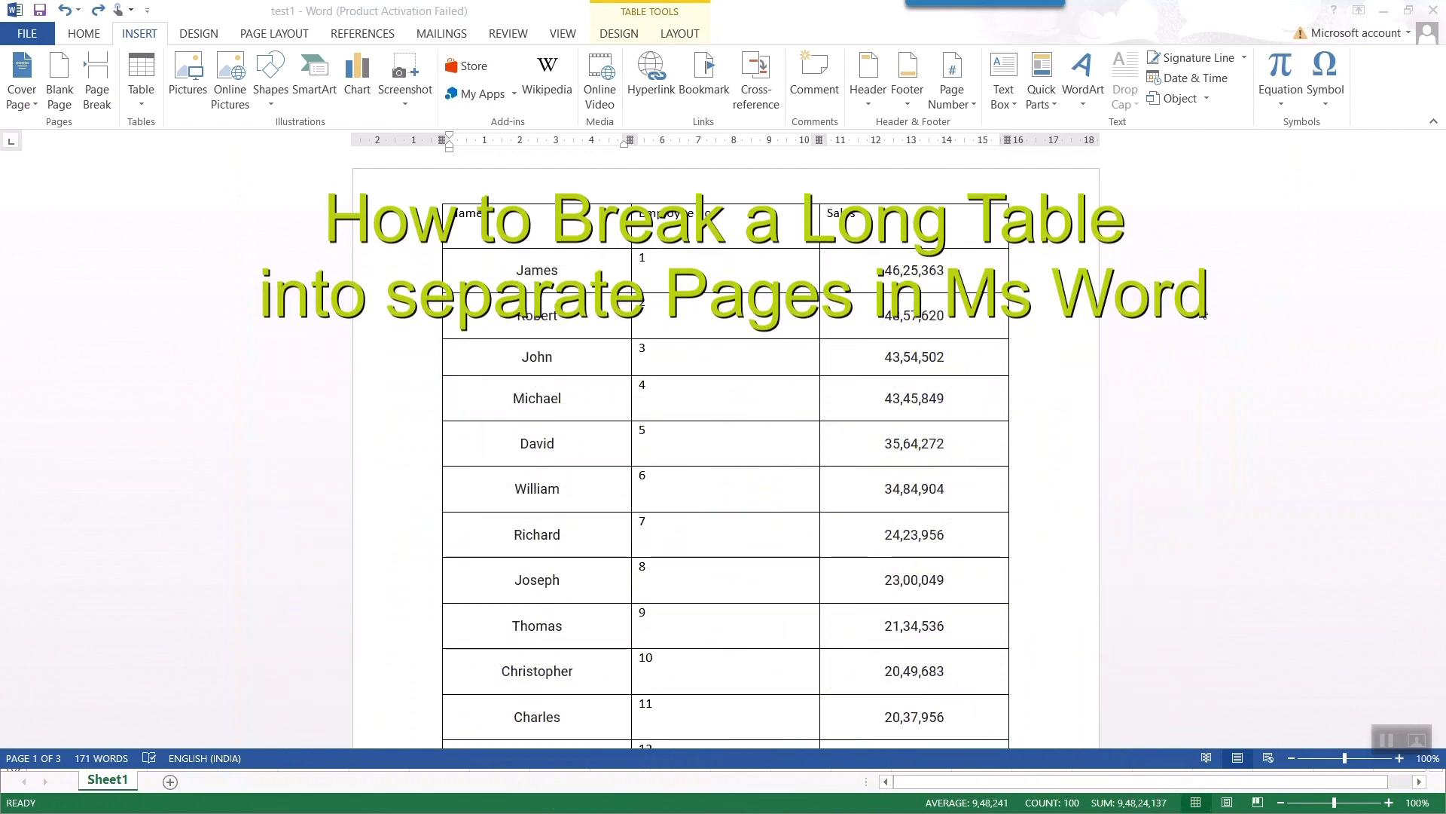
- Drag the table's left border inward to narrow the Name column on every page
scroll(672, 332, down, 10)
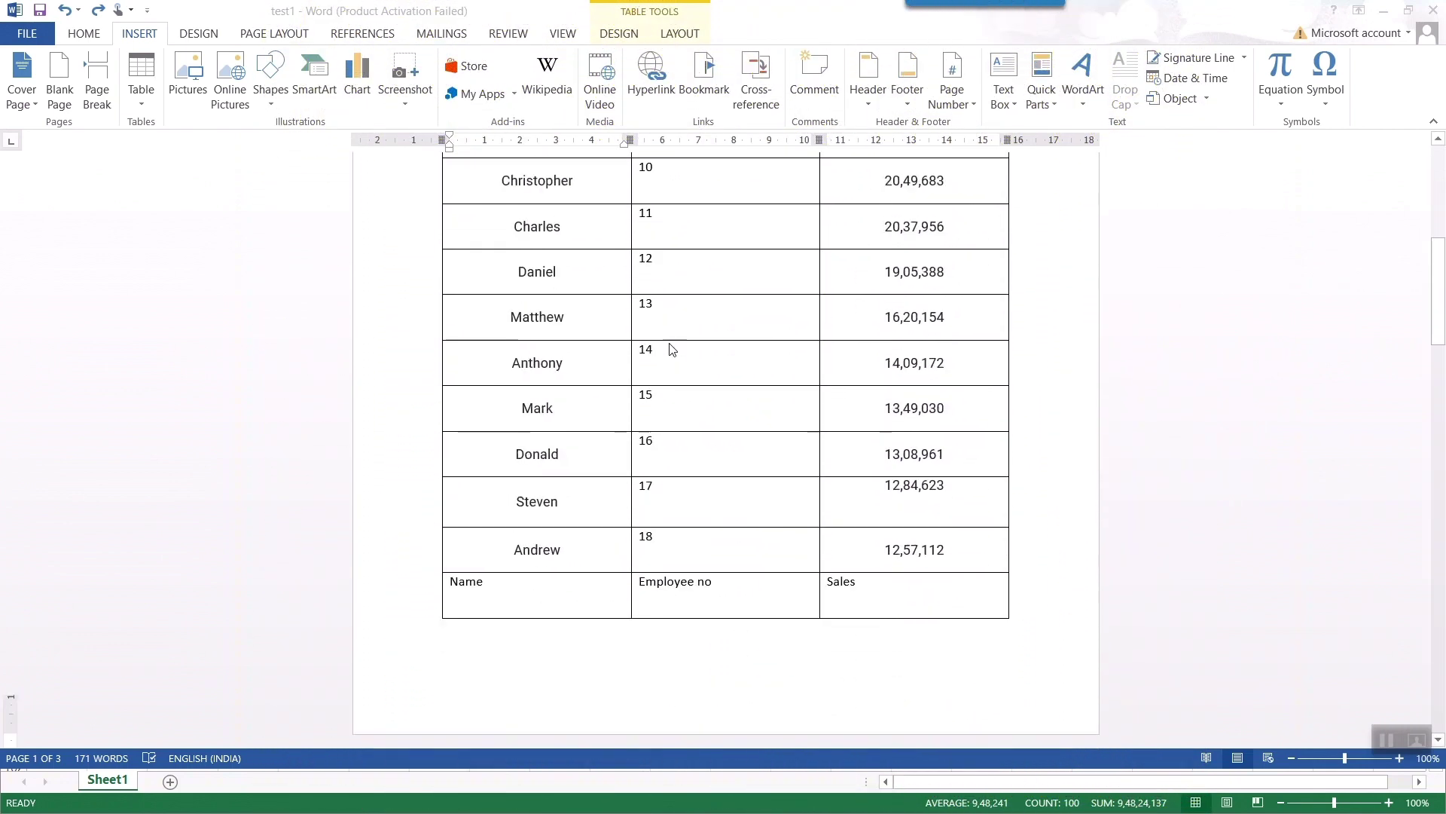
scroll(672, 349, down, 20)
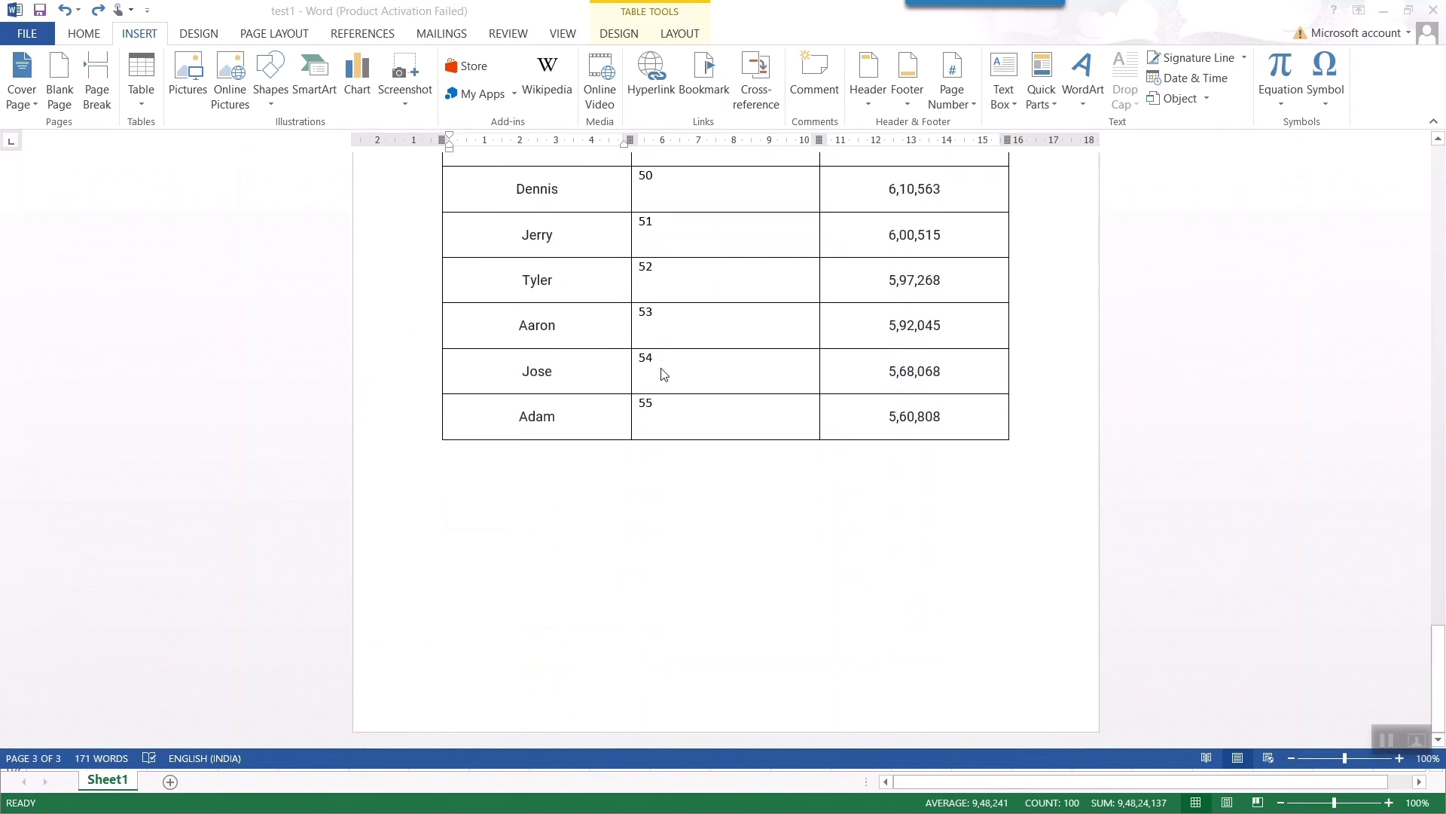
scroll(737, 437, up, 13)
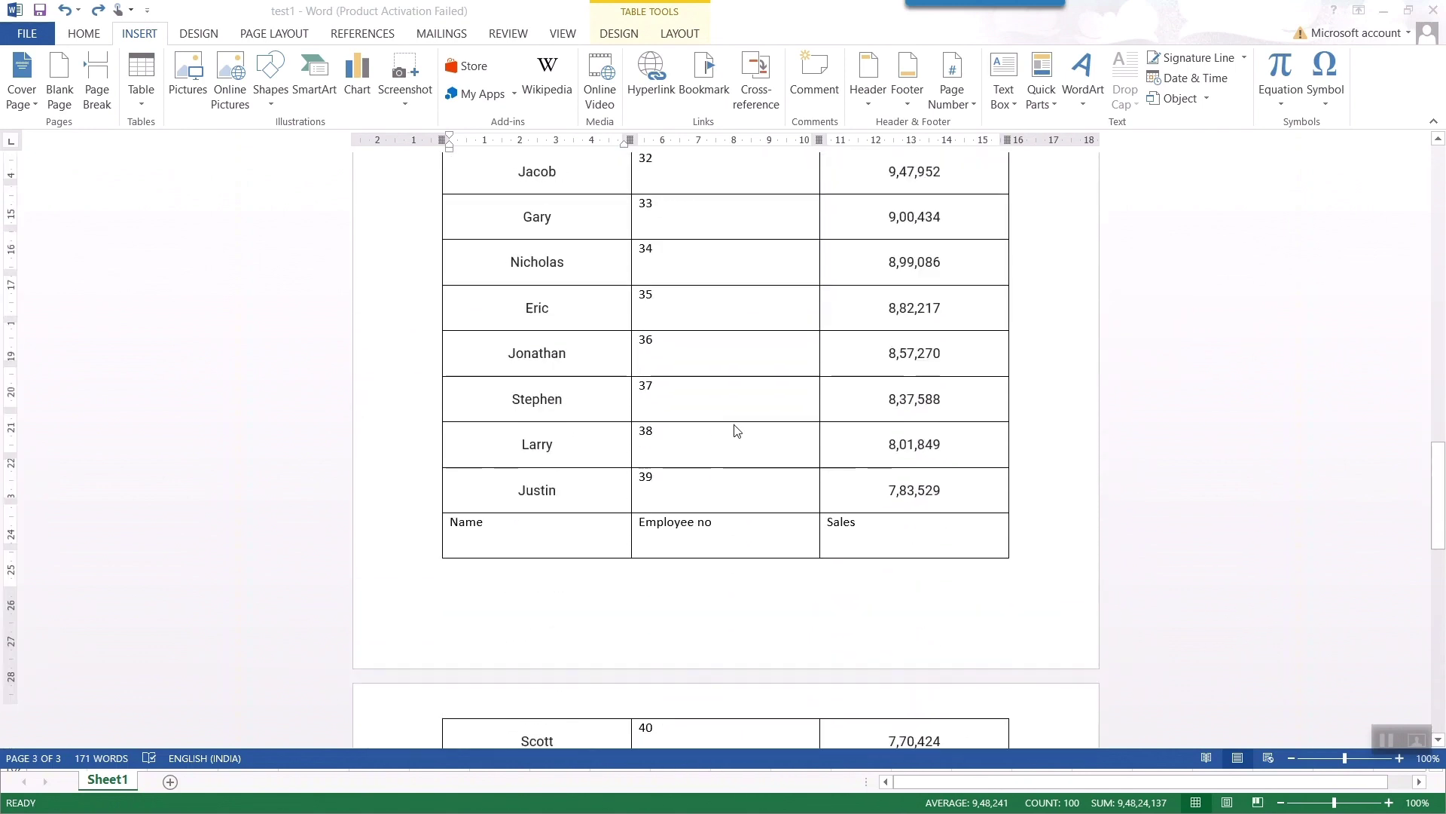
scroll(736, 431, up, 20)
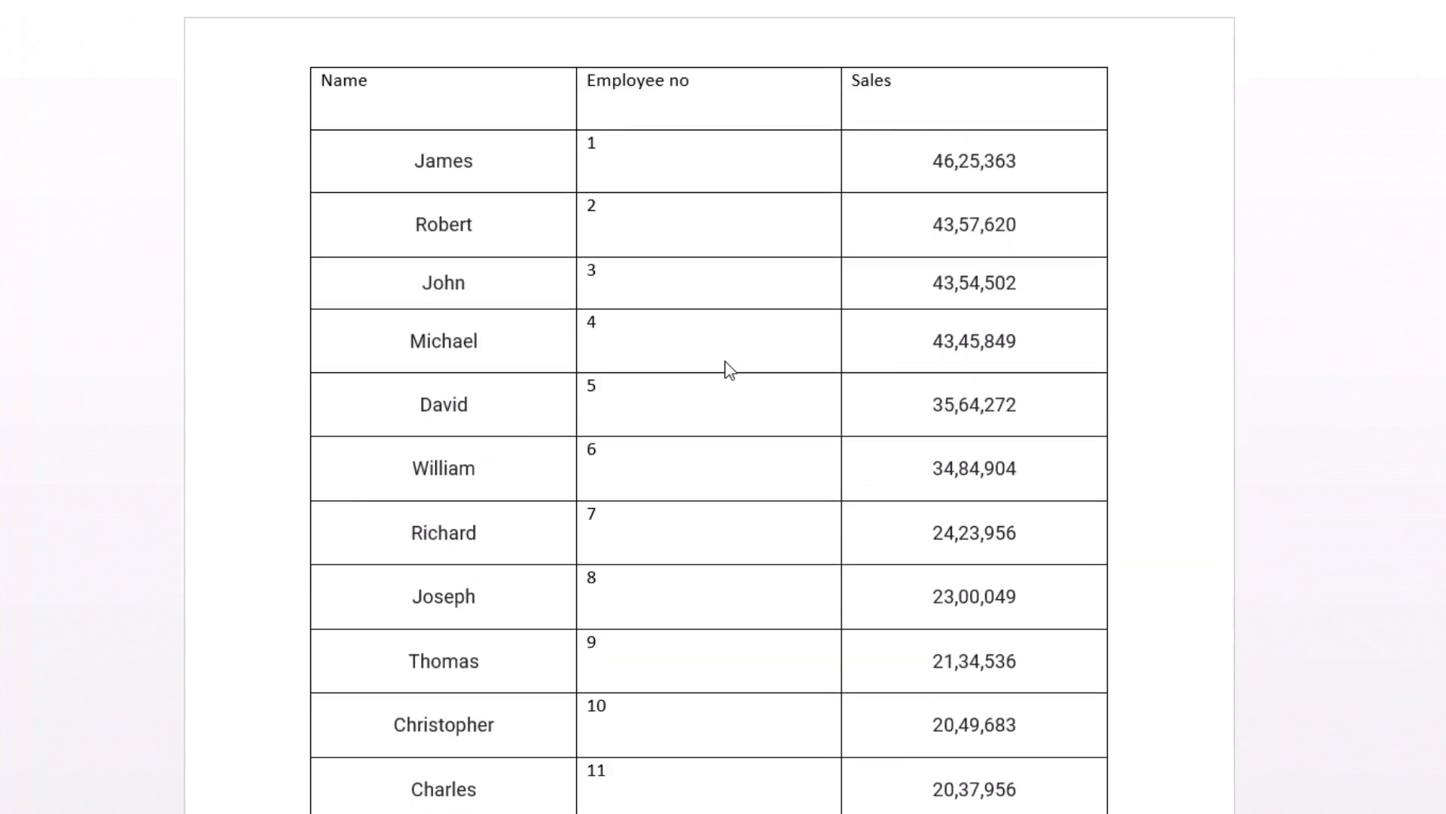
scroll(556, 244, down, 5)
scroll(556, 243, up, 4)
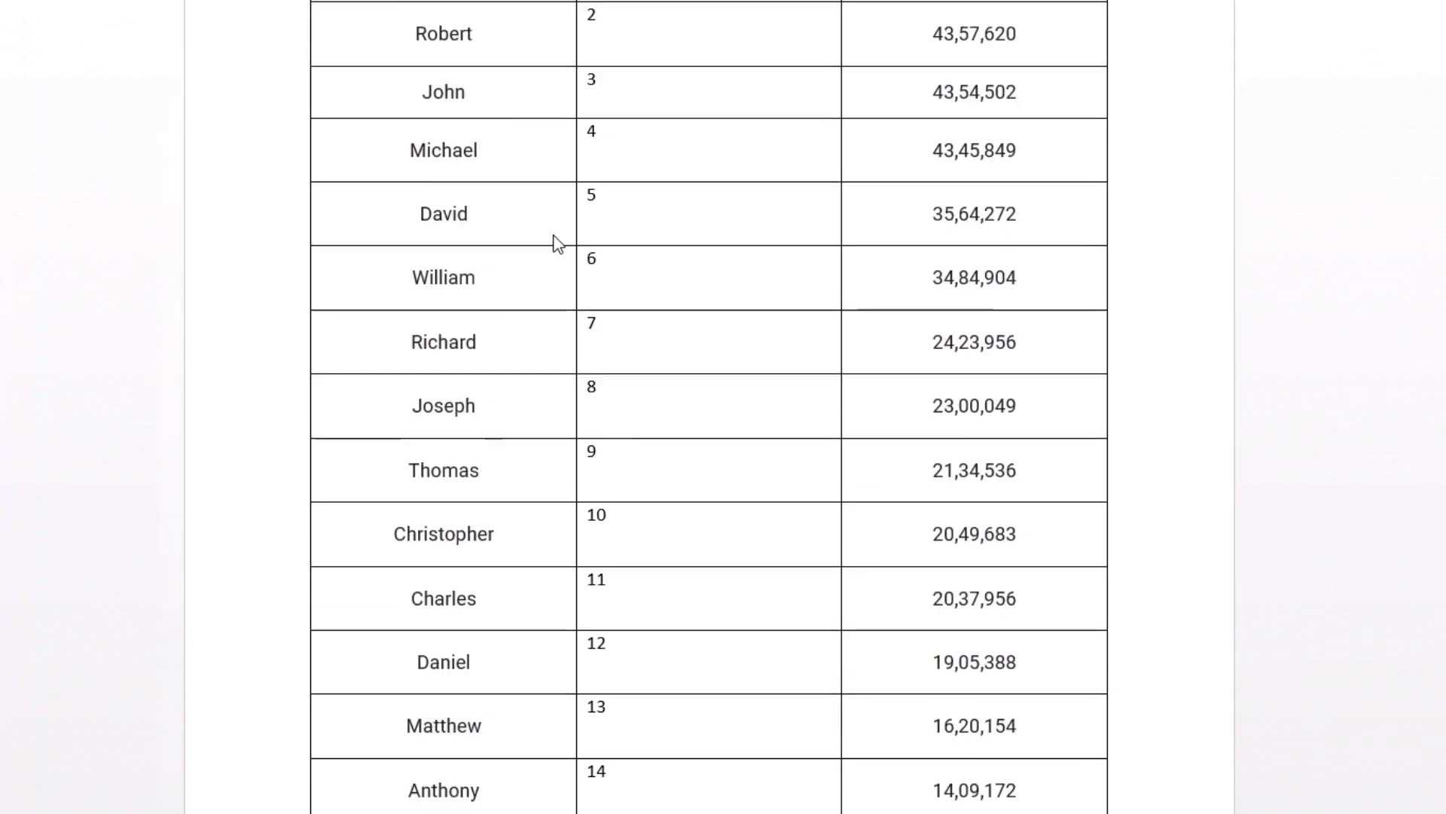
scroll(556, 242, down, 6)
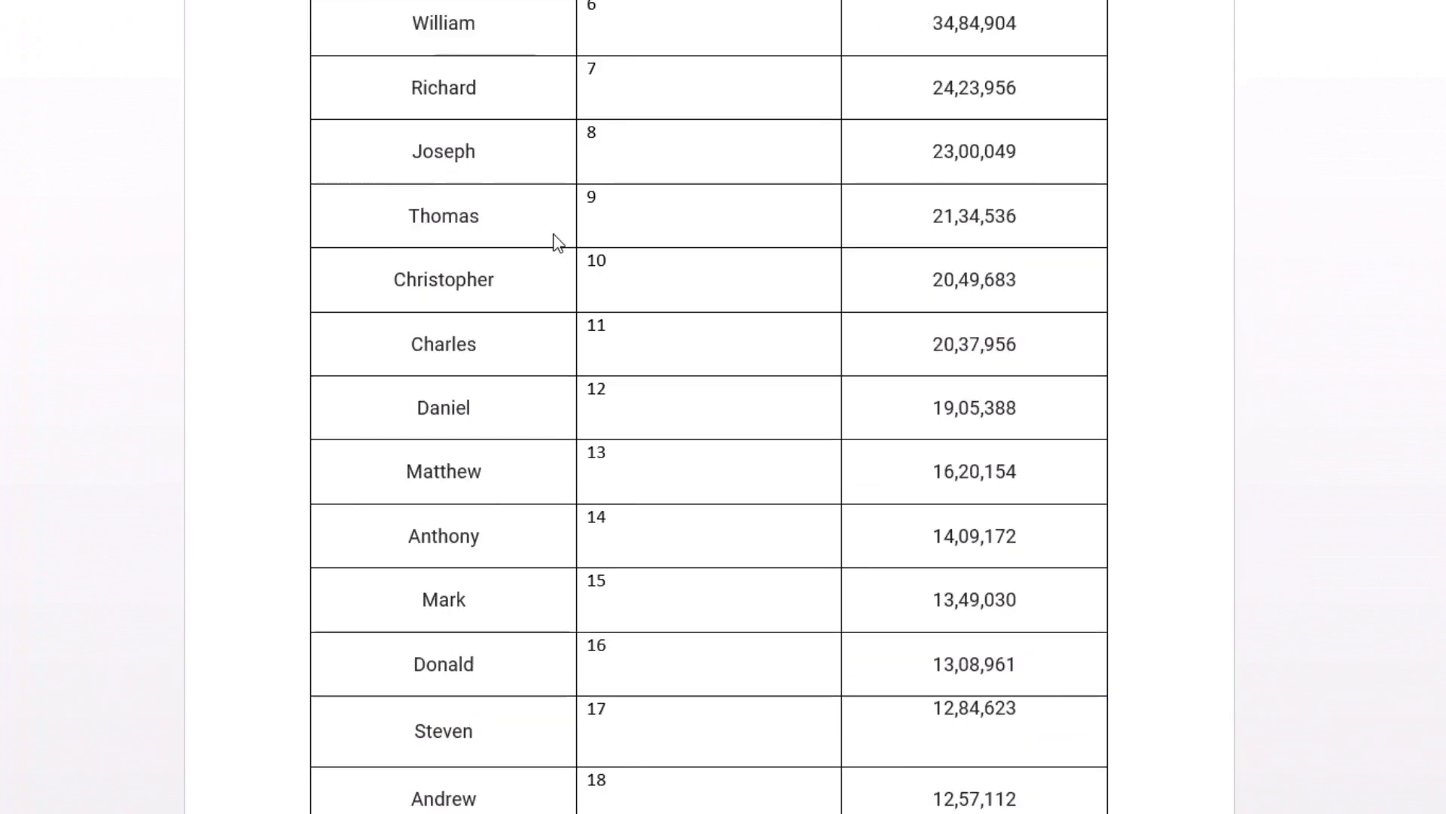
scroll(556, 242, up, 7)
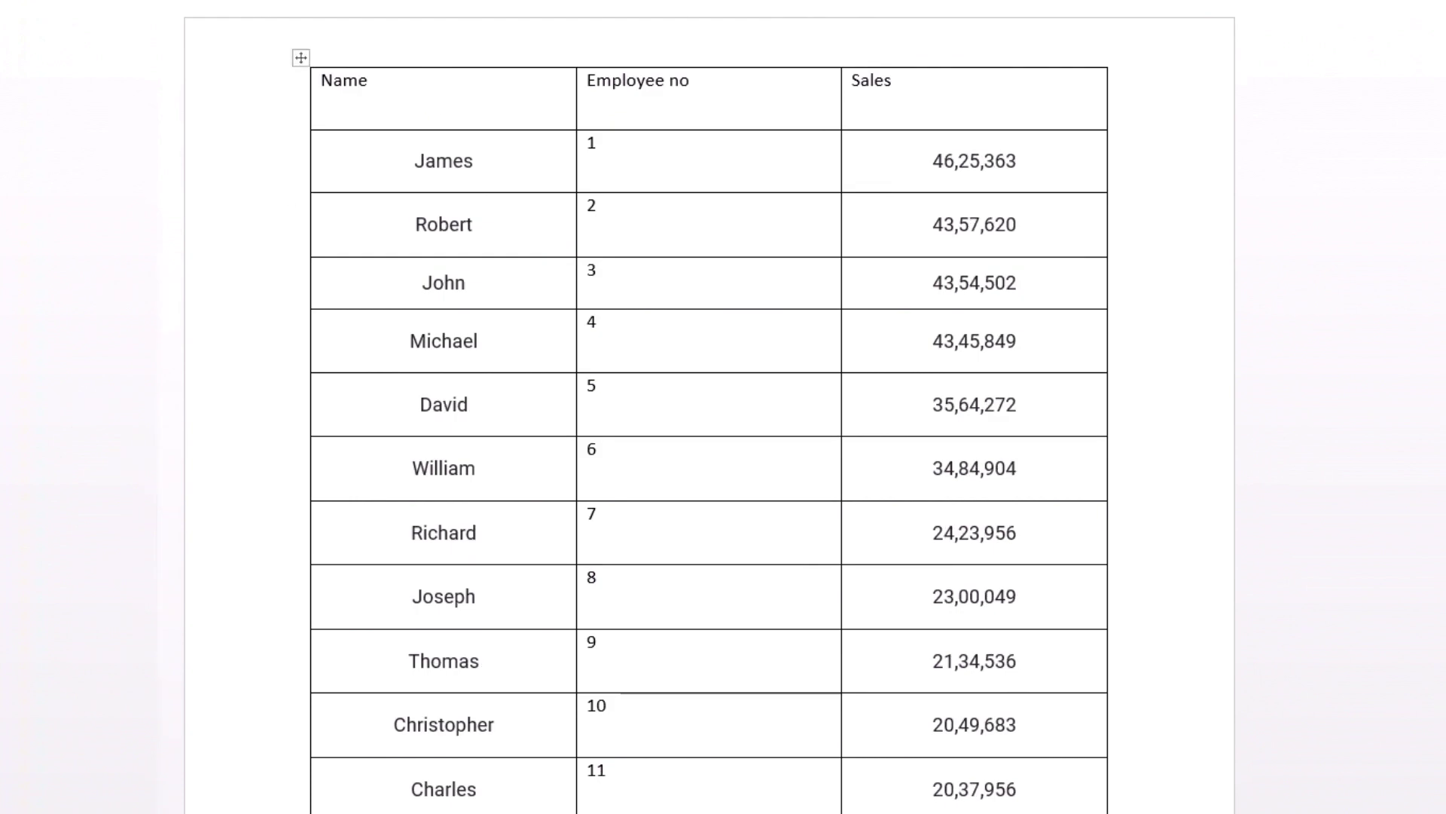
scroll(375, 354, down, 10)
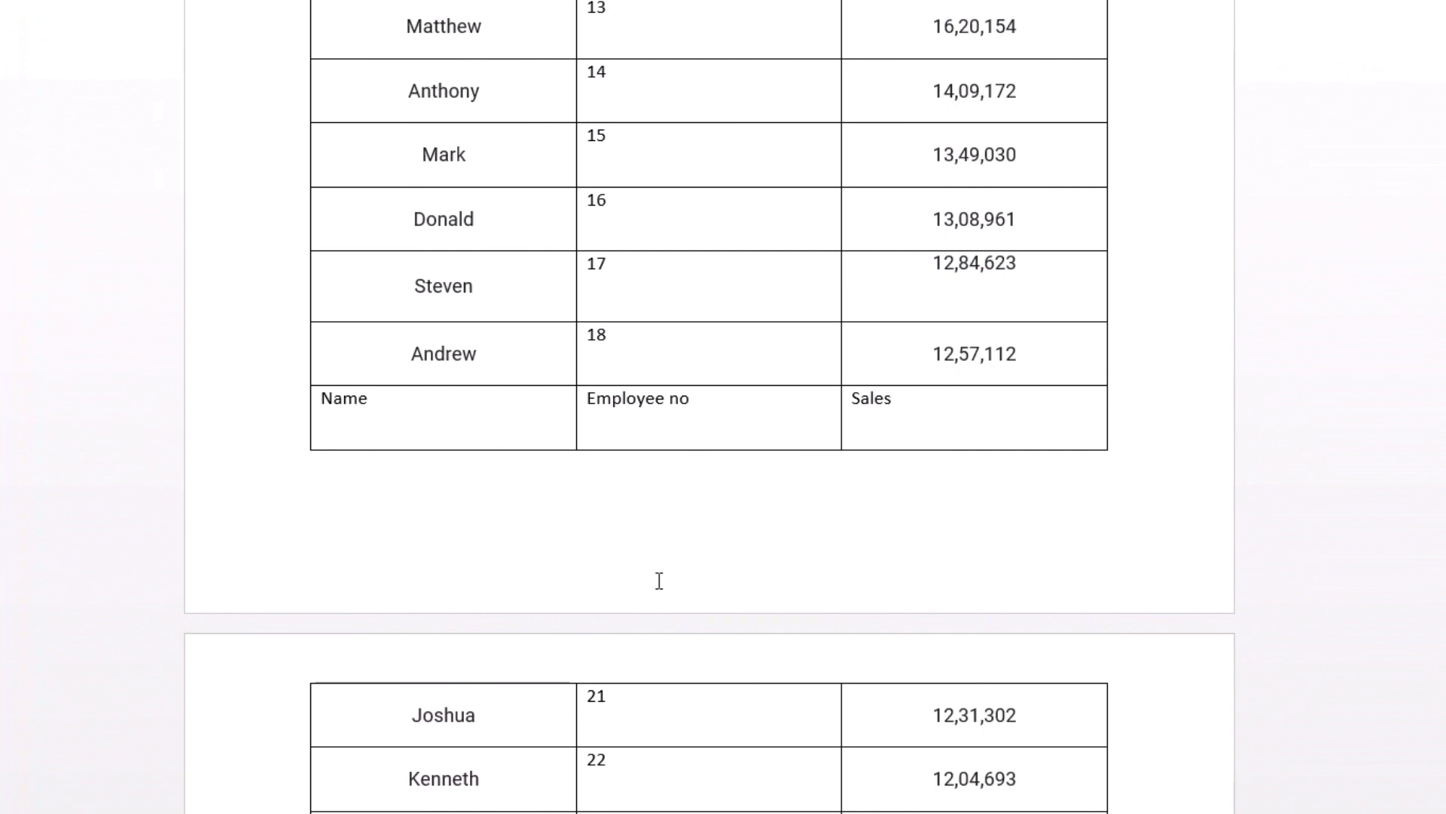
scroll(438, 715, down, 3)
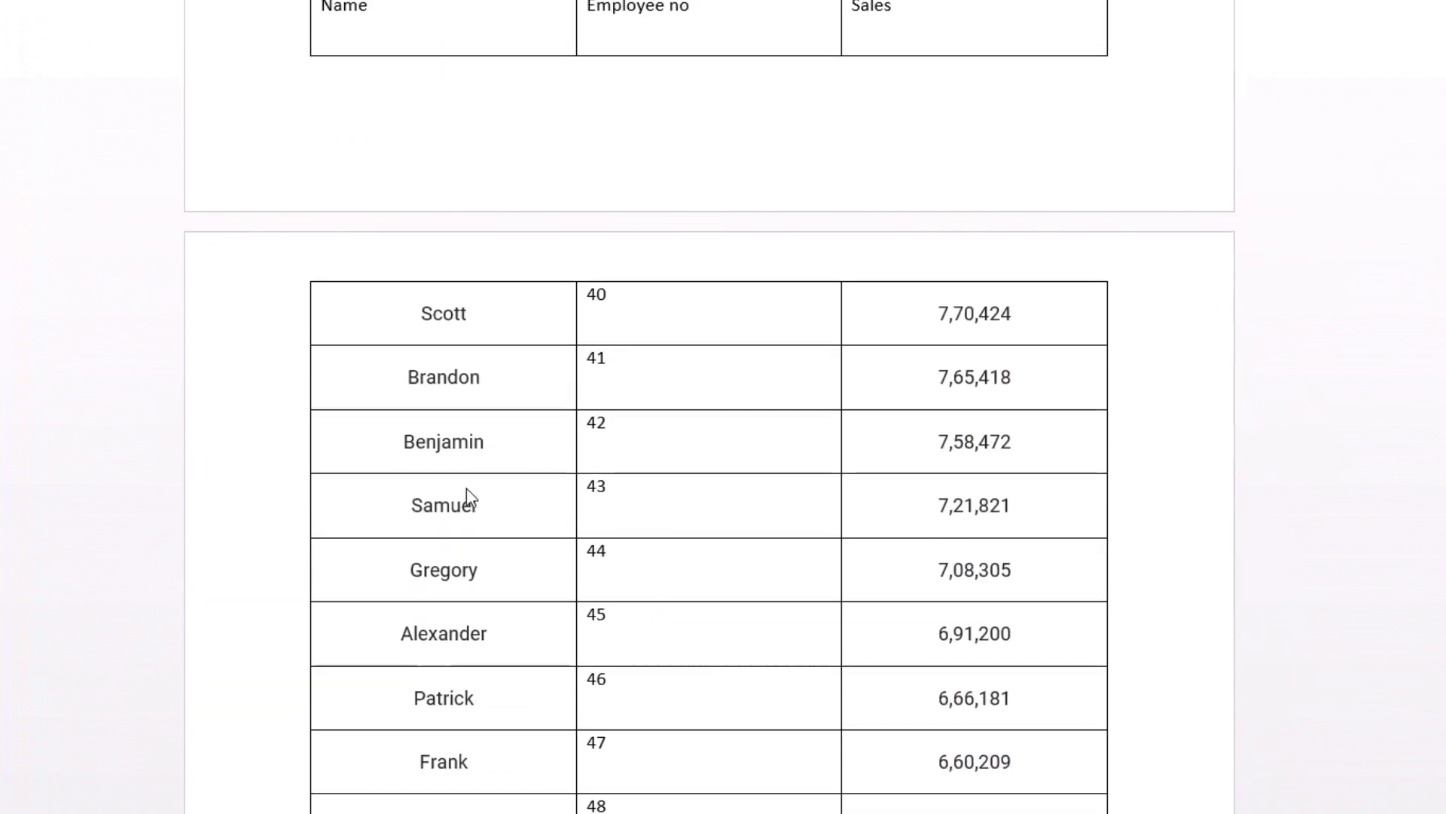
scroll(468, 493, up, 5)
scroll(514, 459, up, 8)
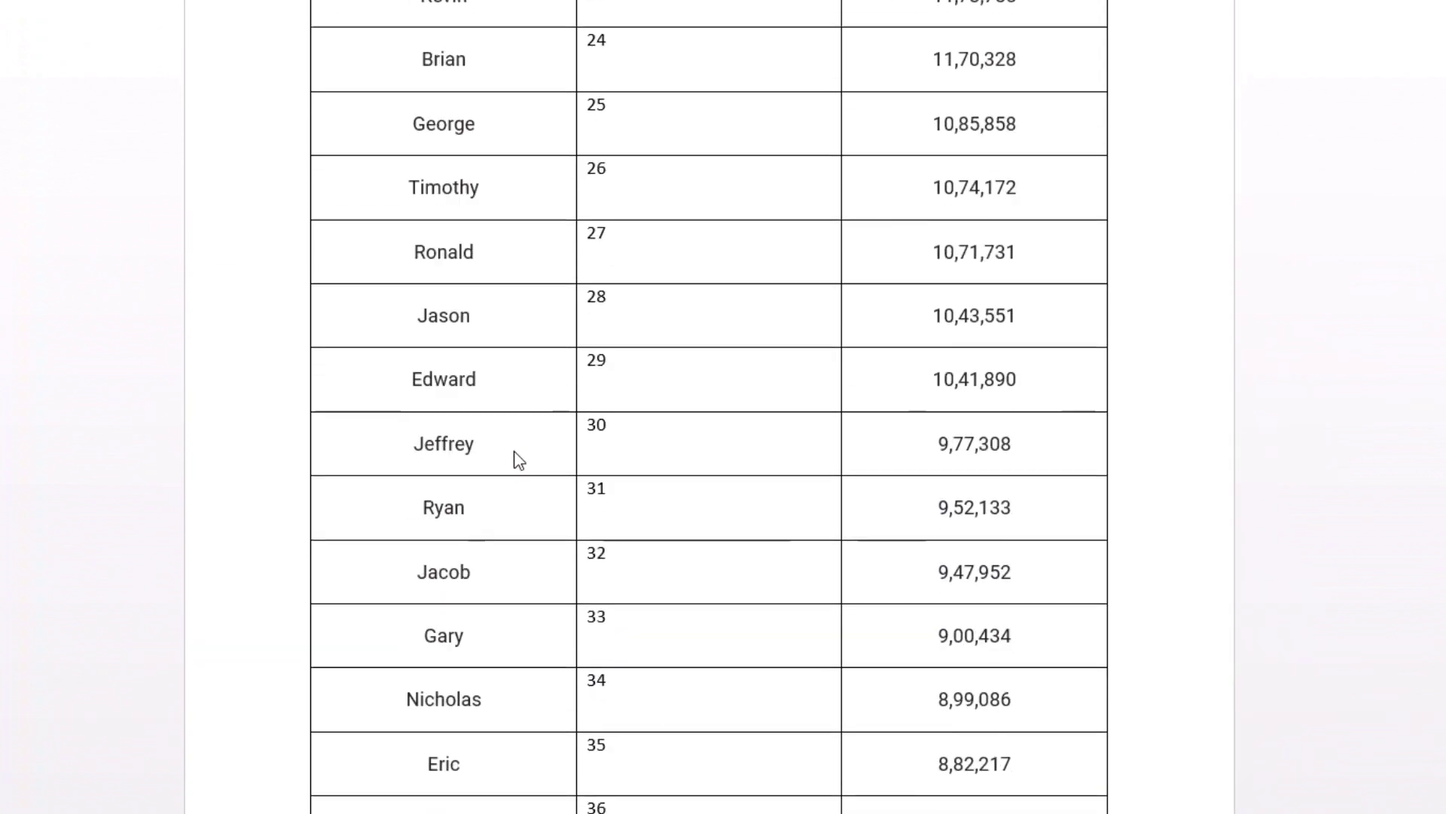
scroll(518, 462, down, 8)
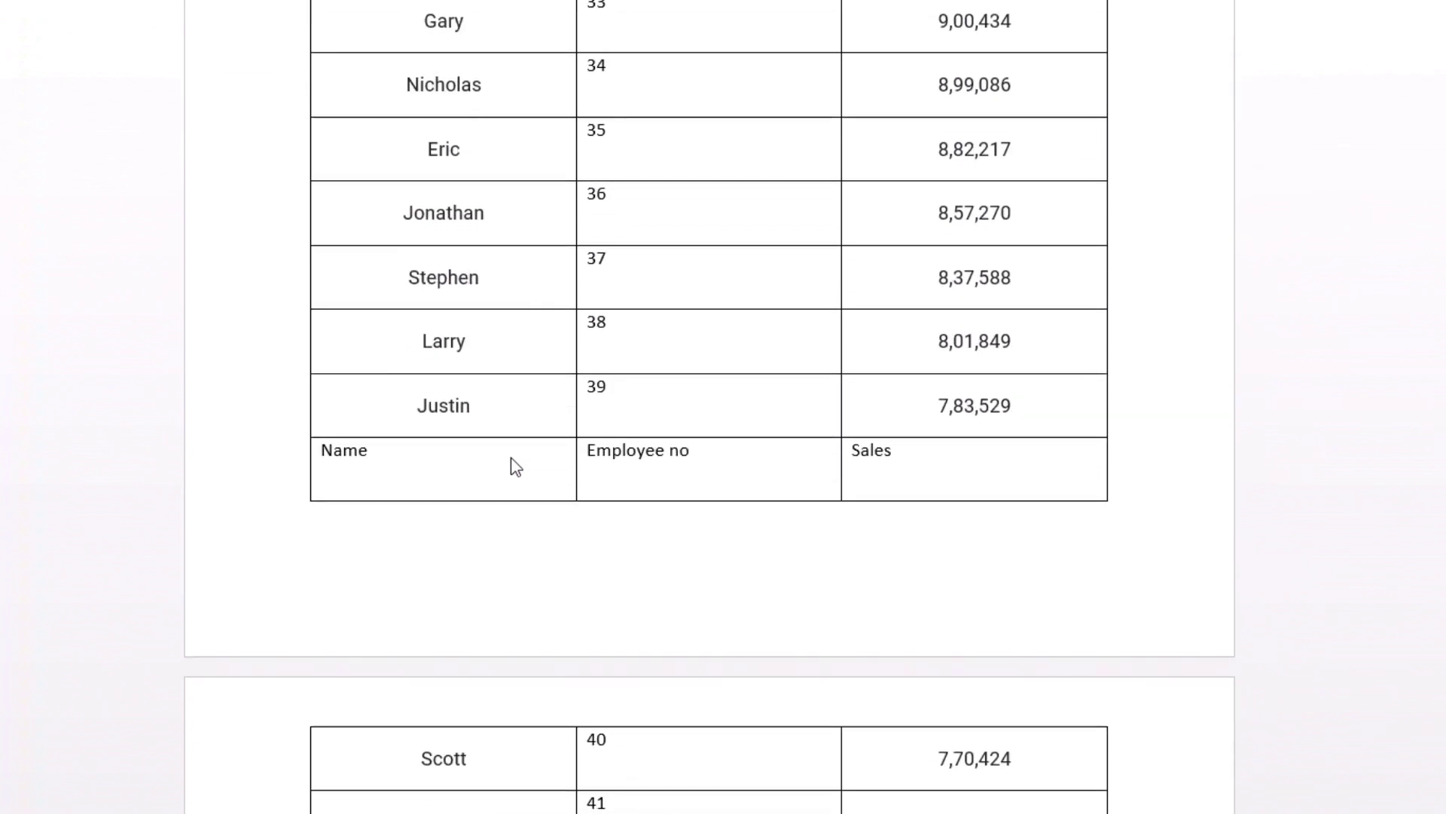
scroll(510, 465, up, 15)
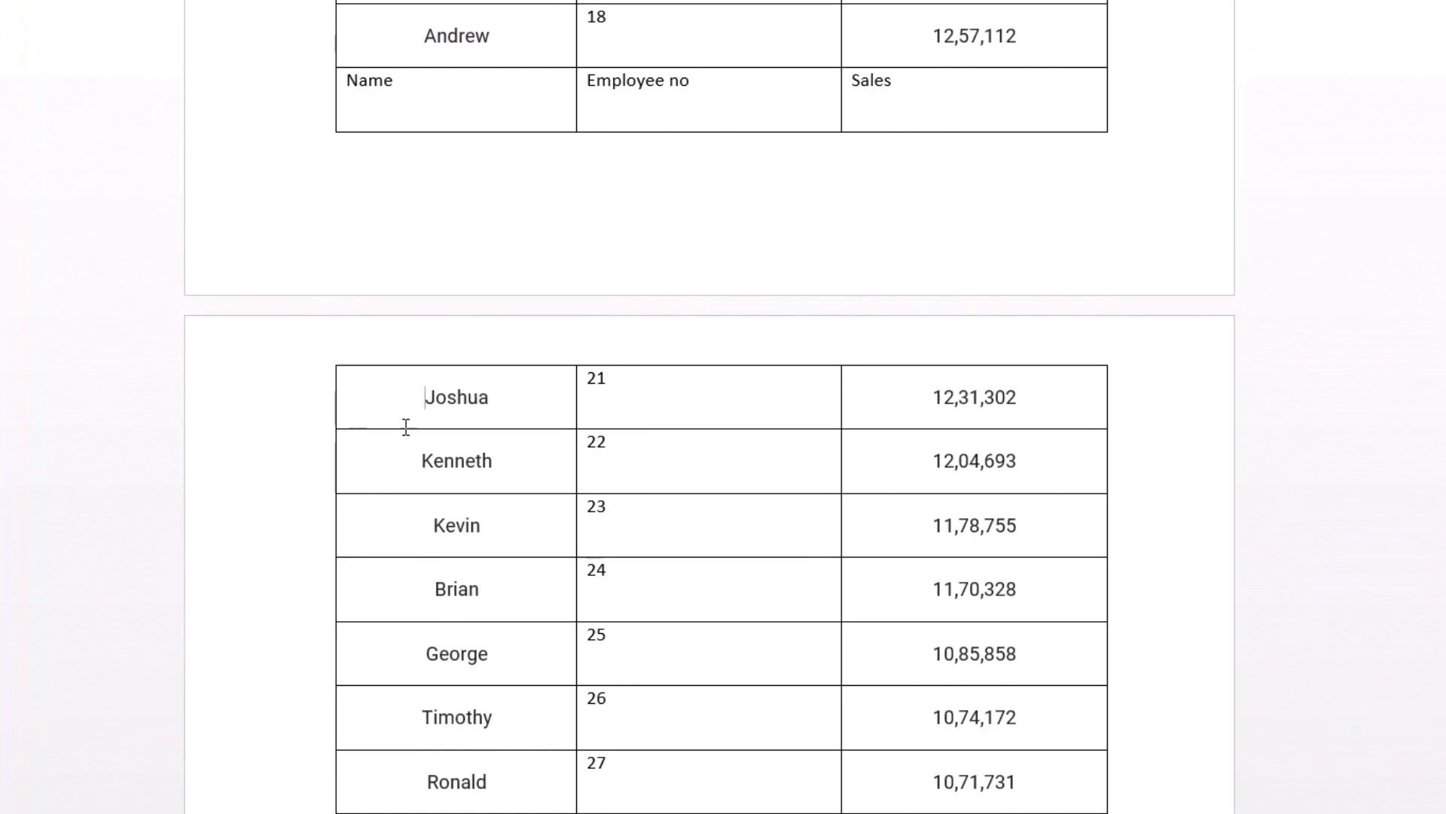
scroll(405, 442, down, 20)
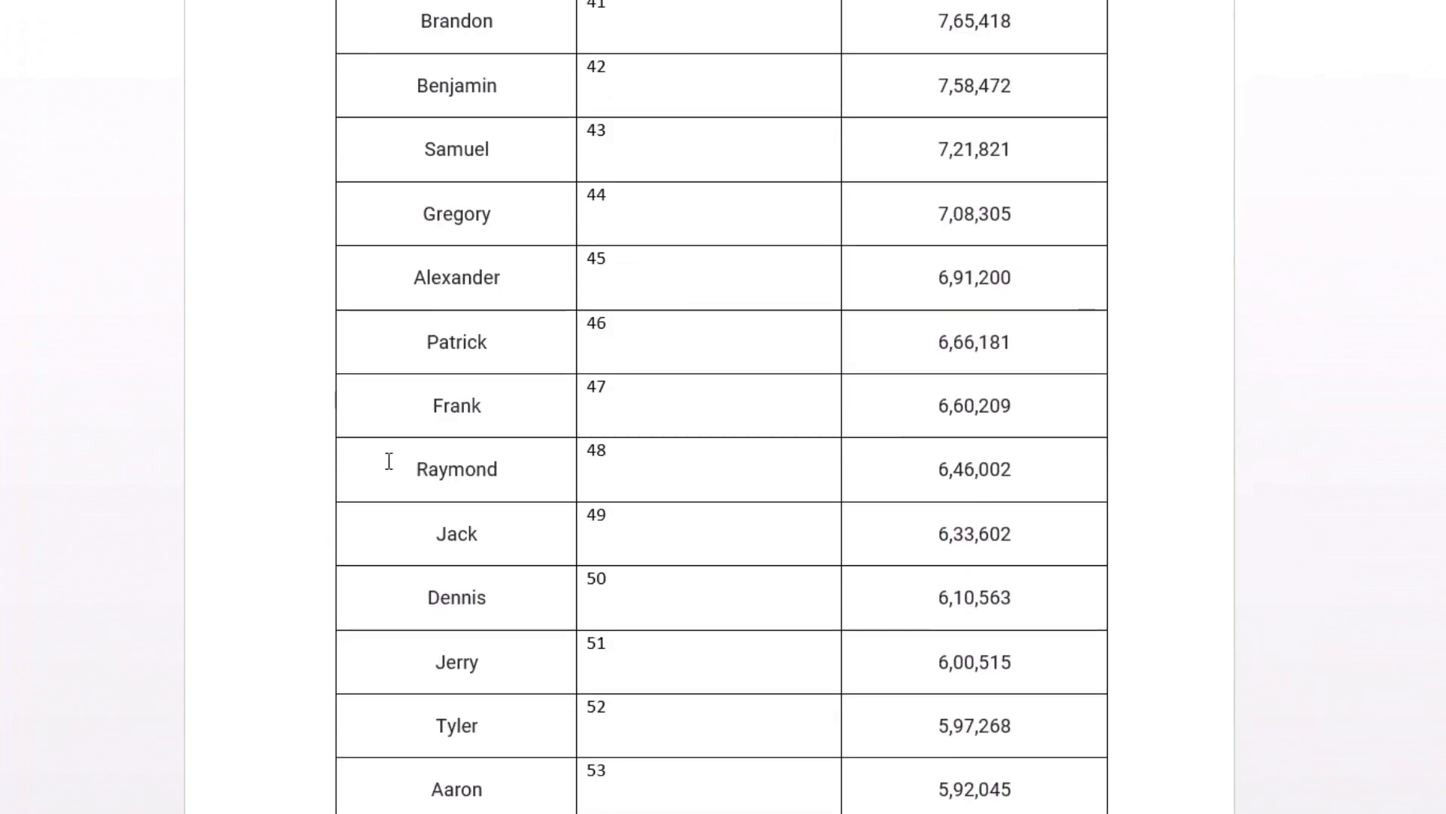
scroll(391, 459, up, 10)
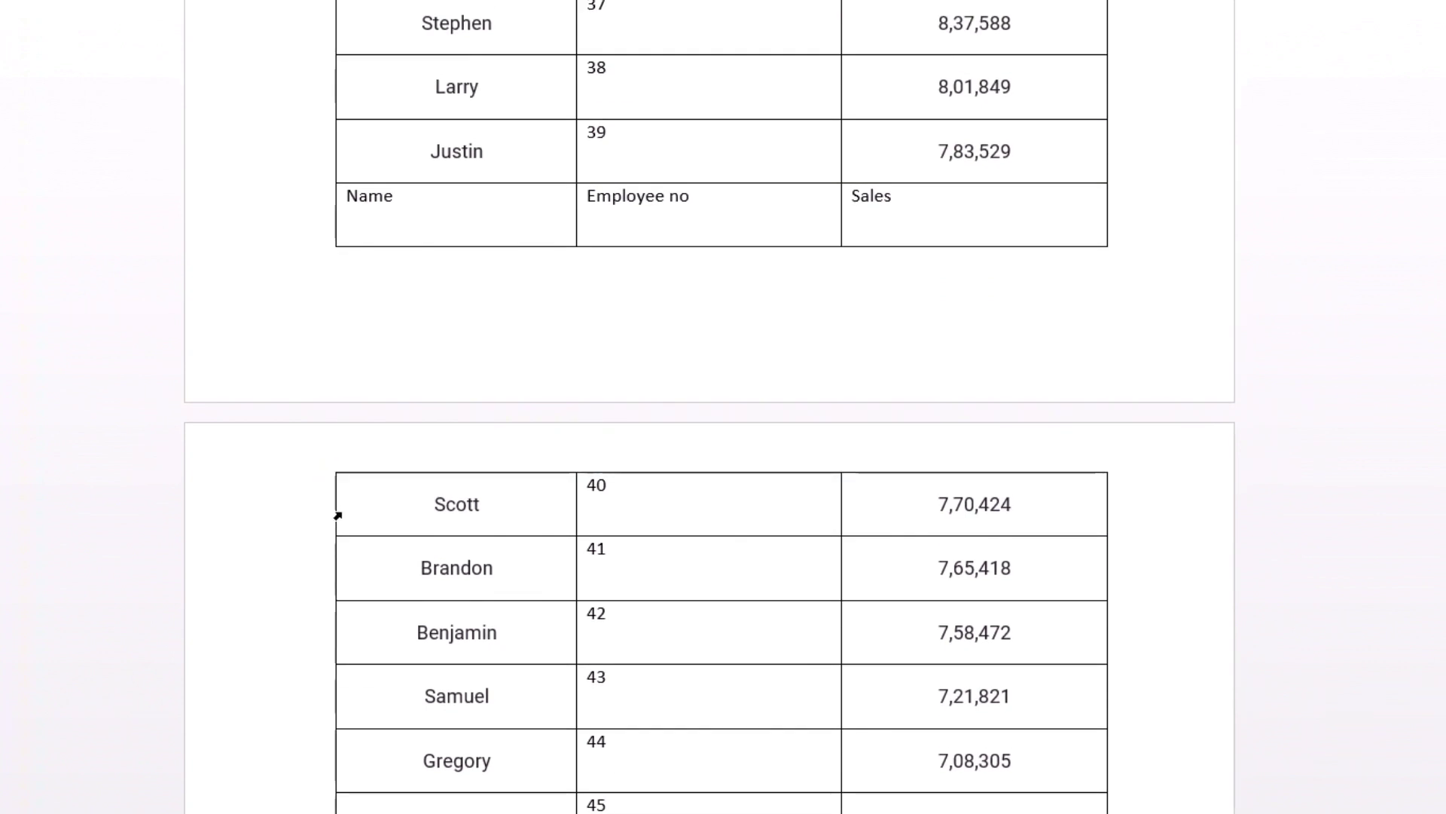
mouse_move(328, 524)
mouse_move(336, 513)
mouse_down()
mouse_move(323, 510)
mouse_move(349, 512)
mouse_up()
scroll(513, 531, up, 20)
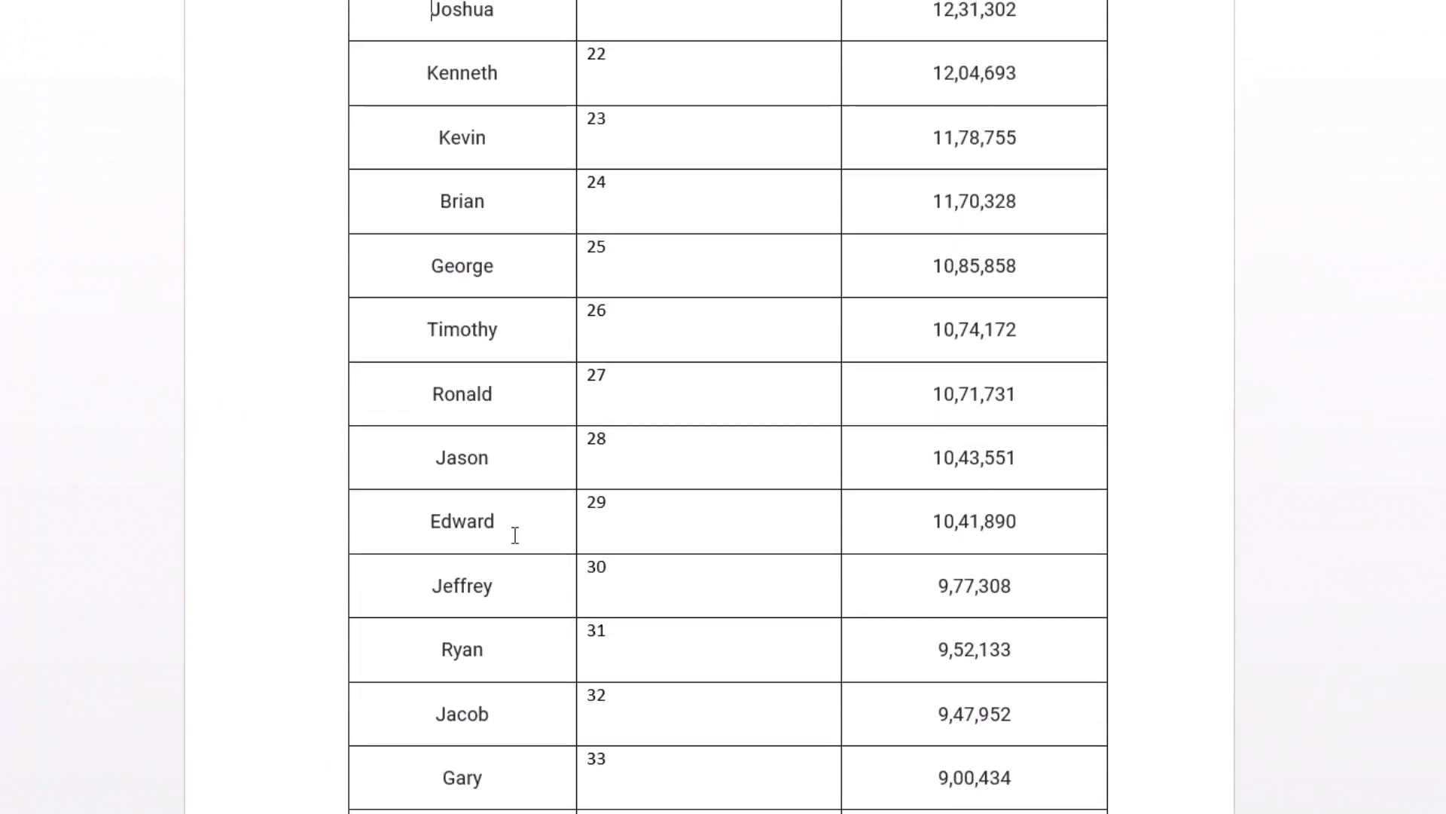
scroll(514, 531, up, 2)
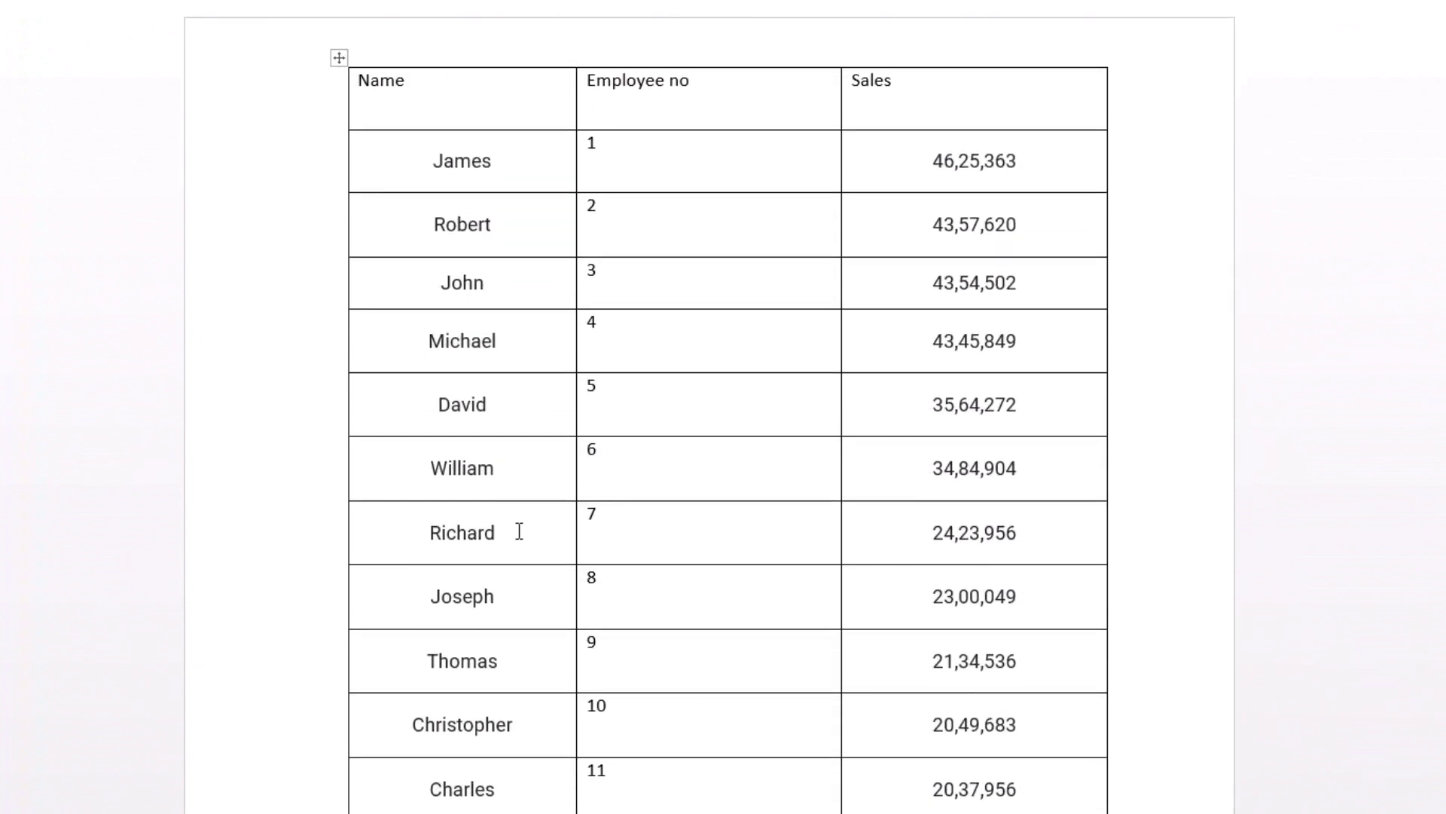
- Add blank lines in Andrew's Sales cell to push the header row toward the next page
scroll(519, 531, down, 10)
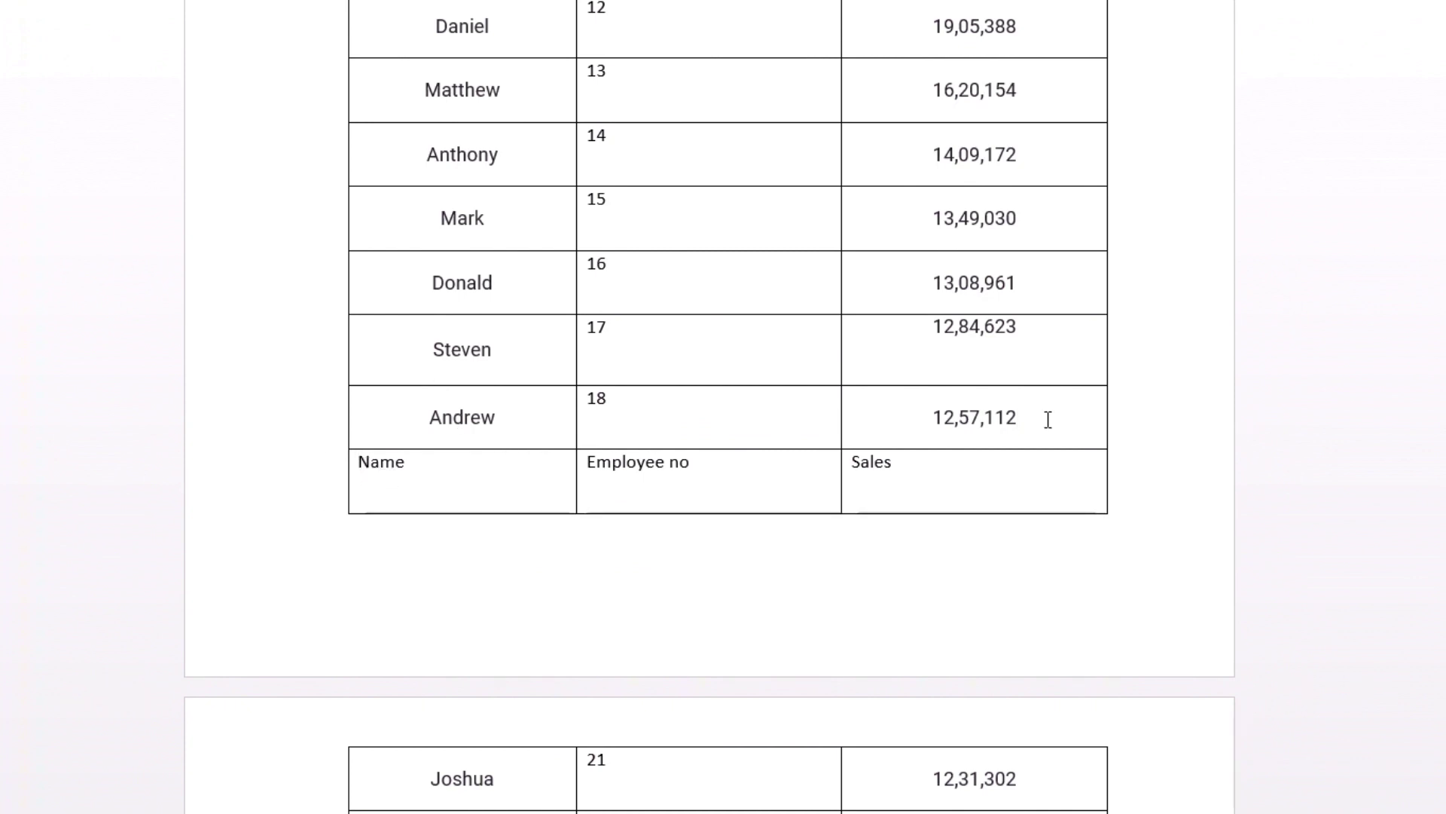
key(Return)
key(Return)
key(Return)
key(Return)
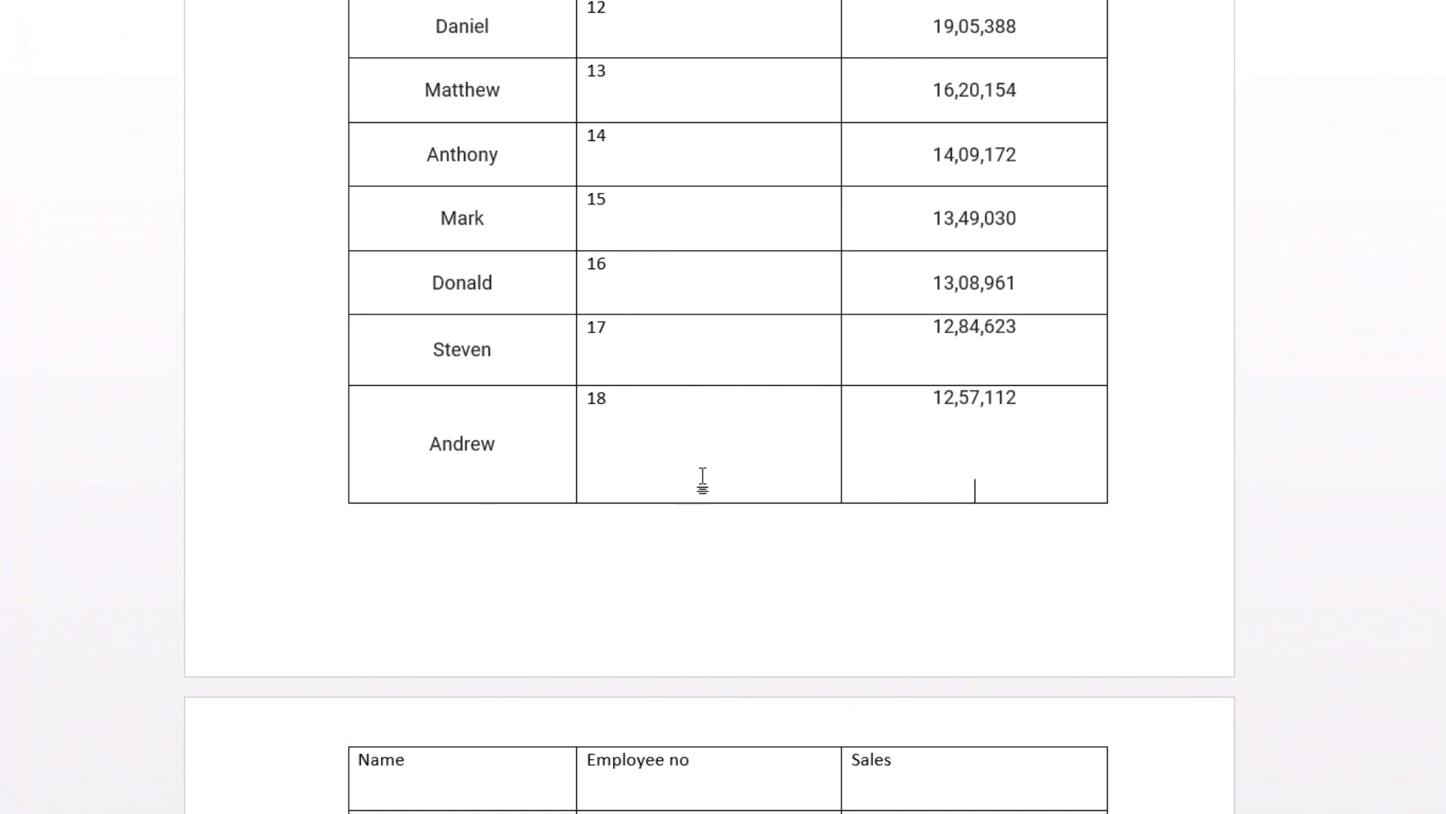
scroll(702, 476, down, 3)
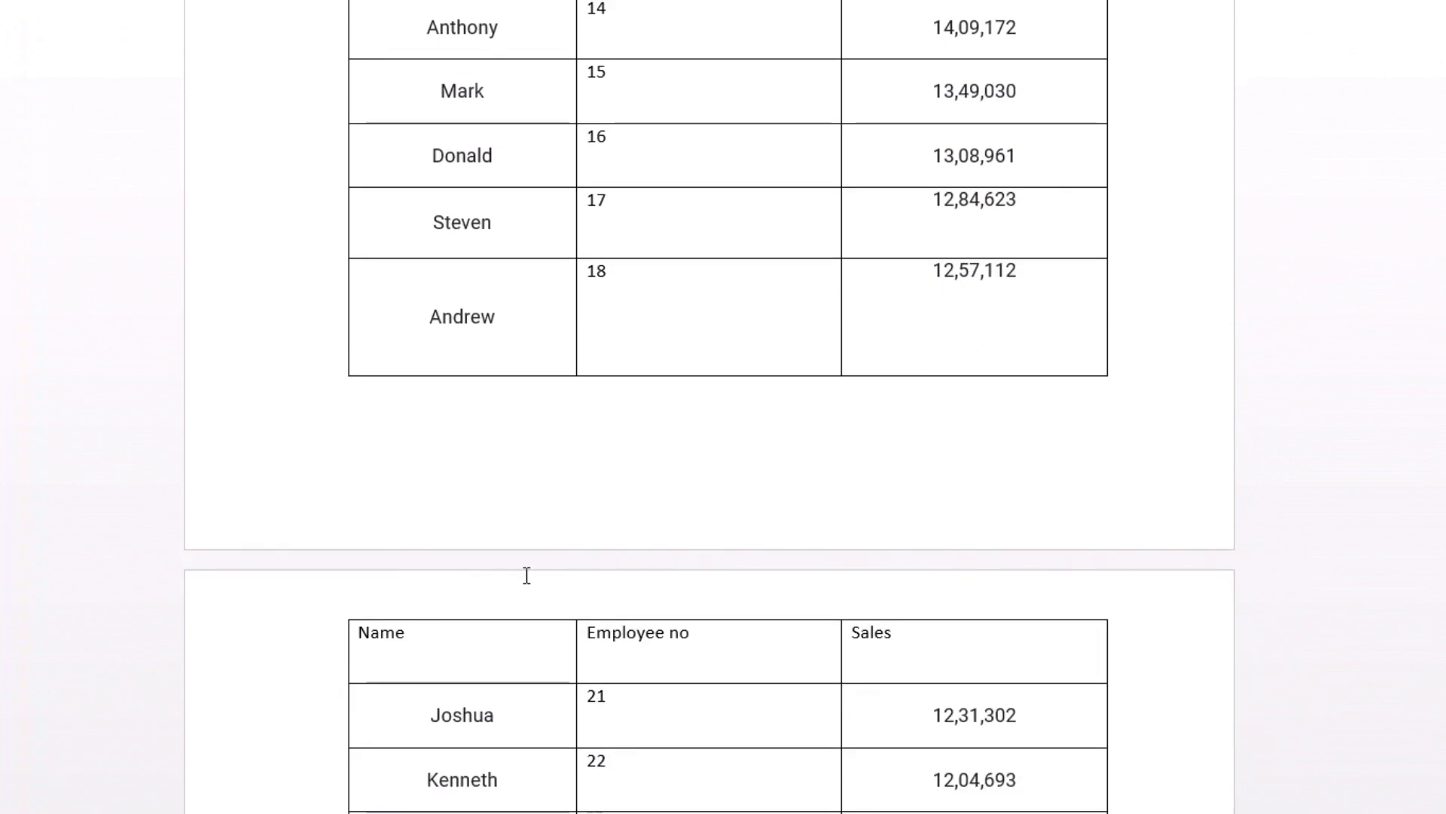
scroll(466, 666, down, 2)
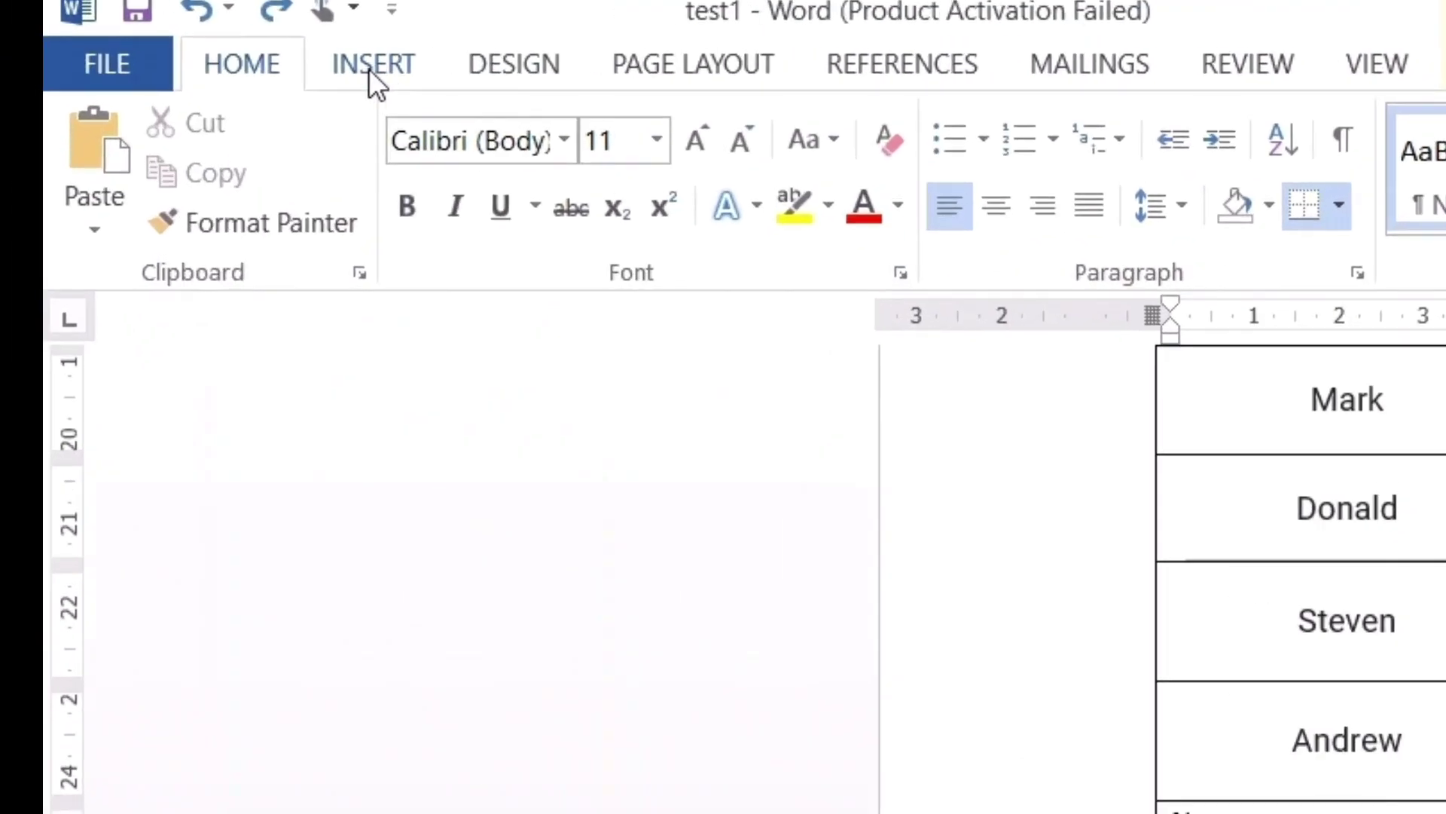
- Insert a page break after Andrew's row from the Insert menu
click(369, 70)
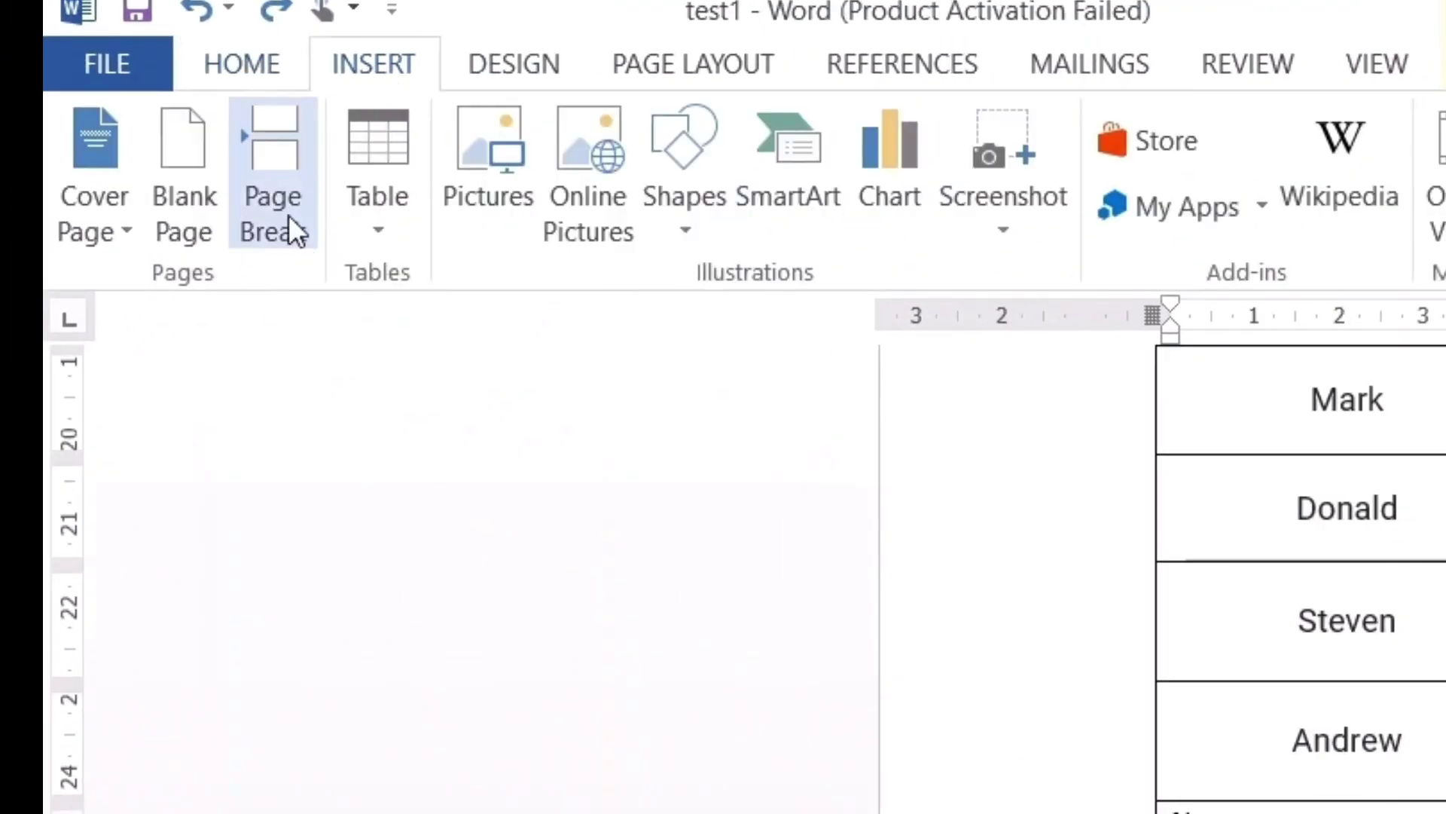
click(265, 180)
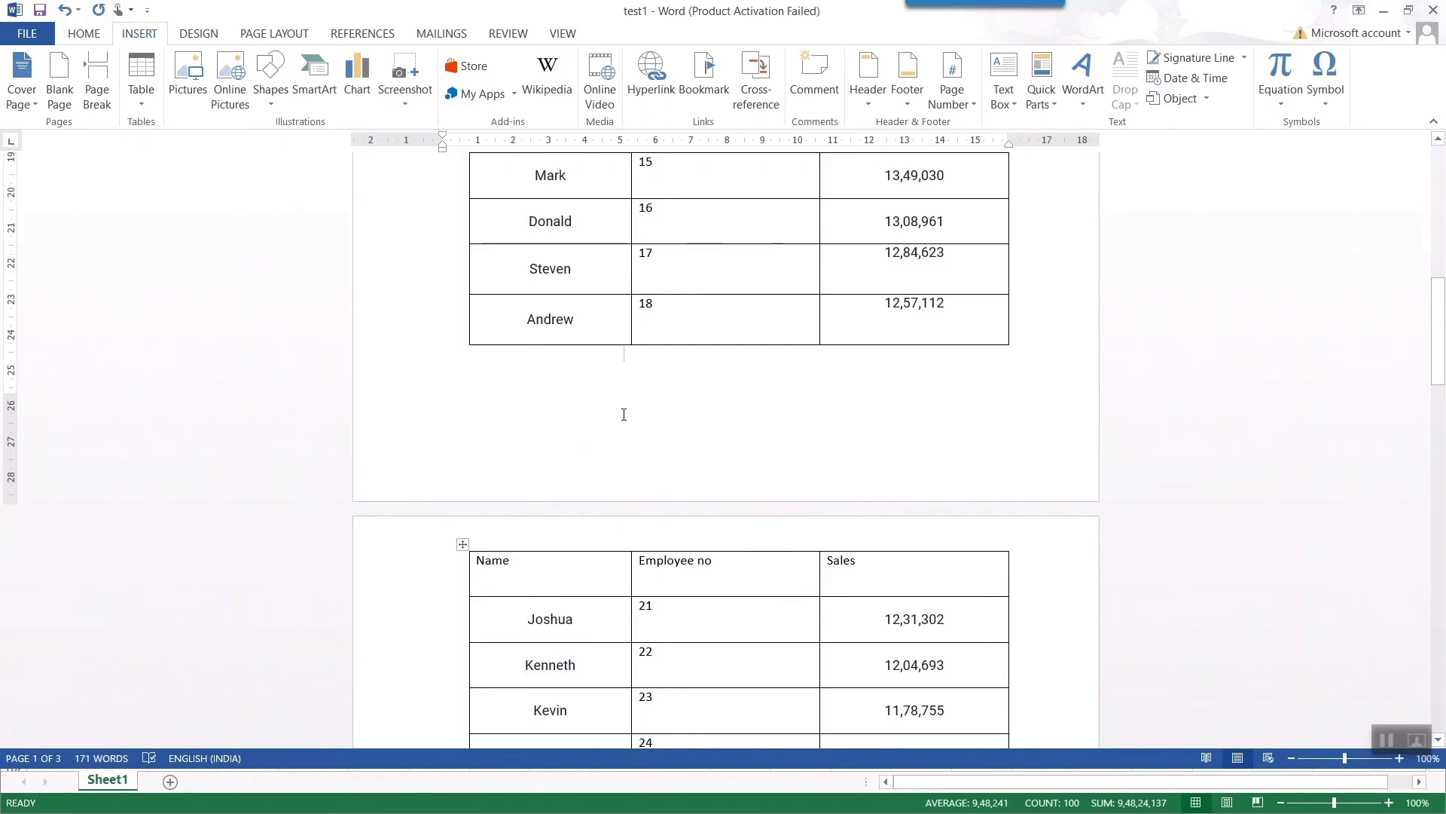
- Widen the page-2 table's Name column slightly leftward, leaving the page-1 table unchanged
scroll(541, 354, up, 2)
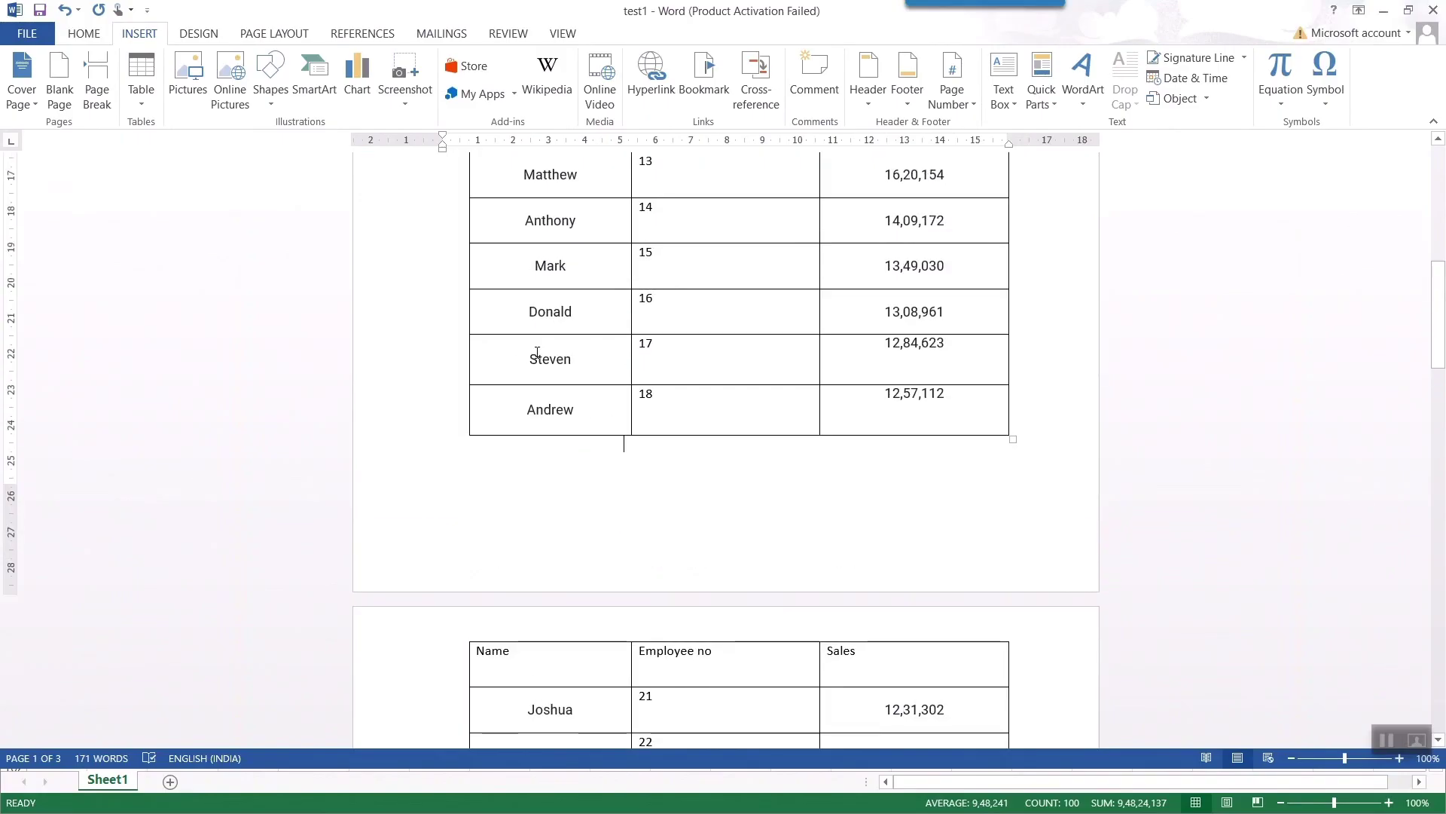
scroll(478, 606, down, 2)
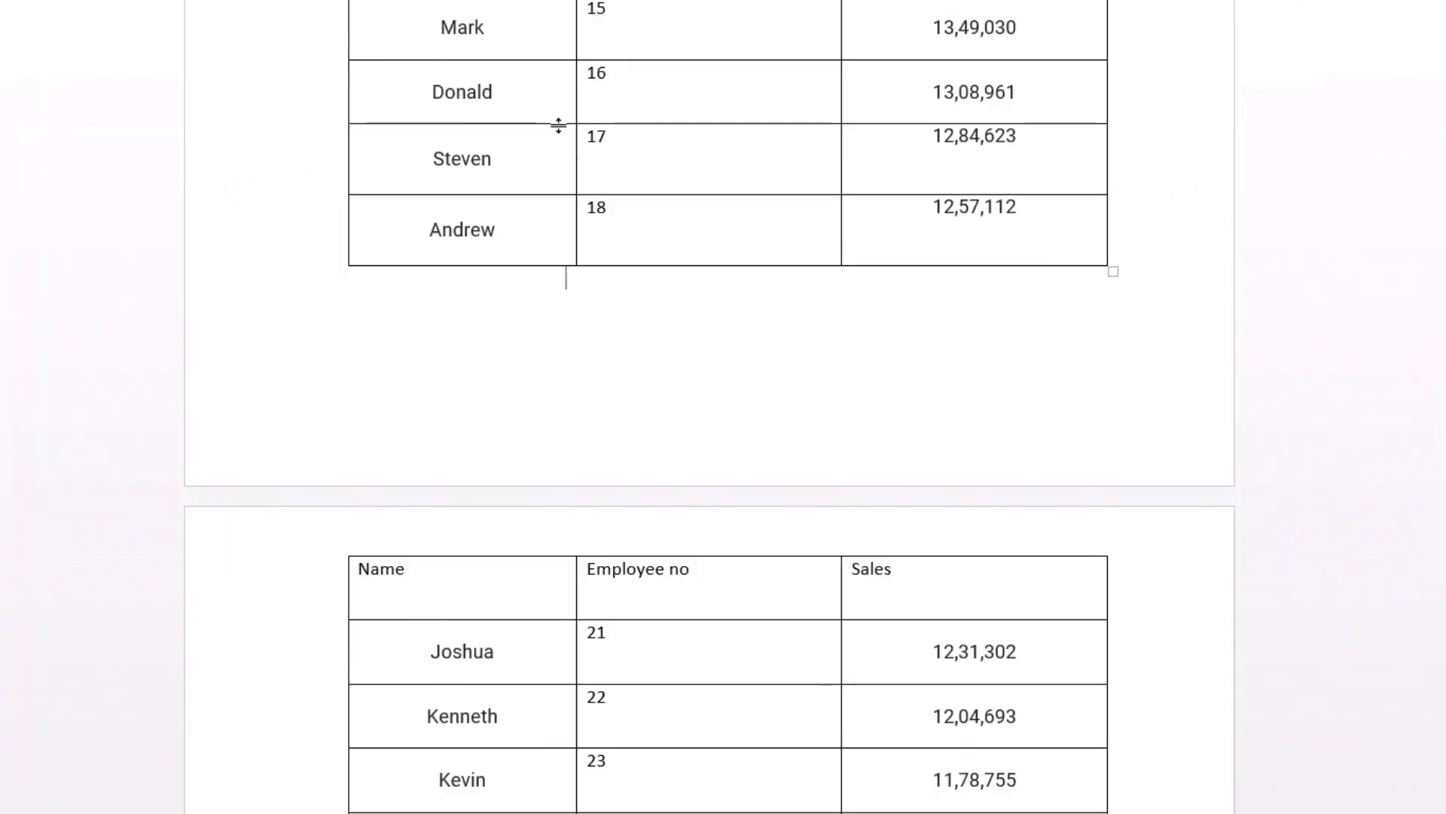
click(514, 152)
mouse_move(347, 708)
mouse_down()
mouse_move(443, 714)
mouse_move(336, 730)
mouse_up()
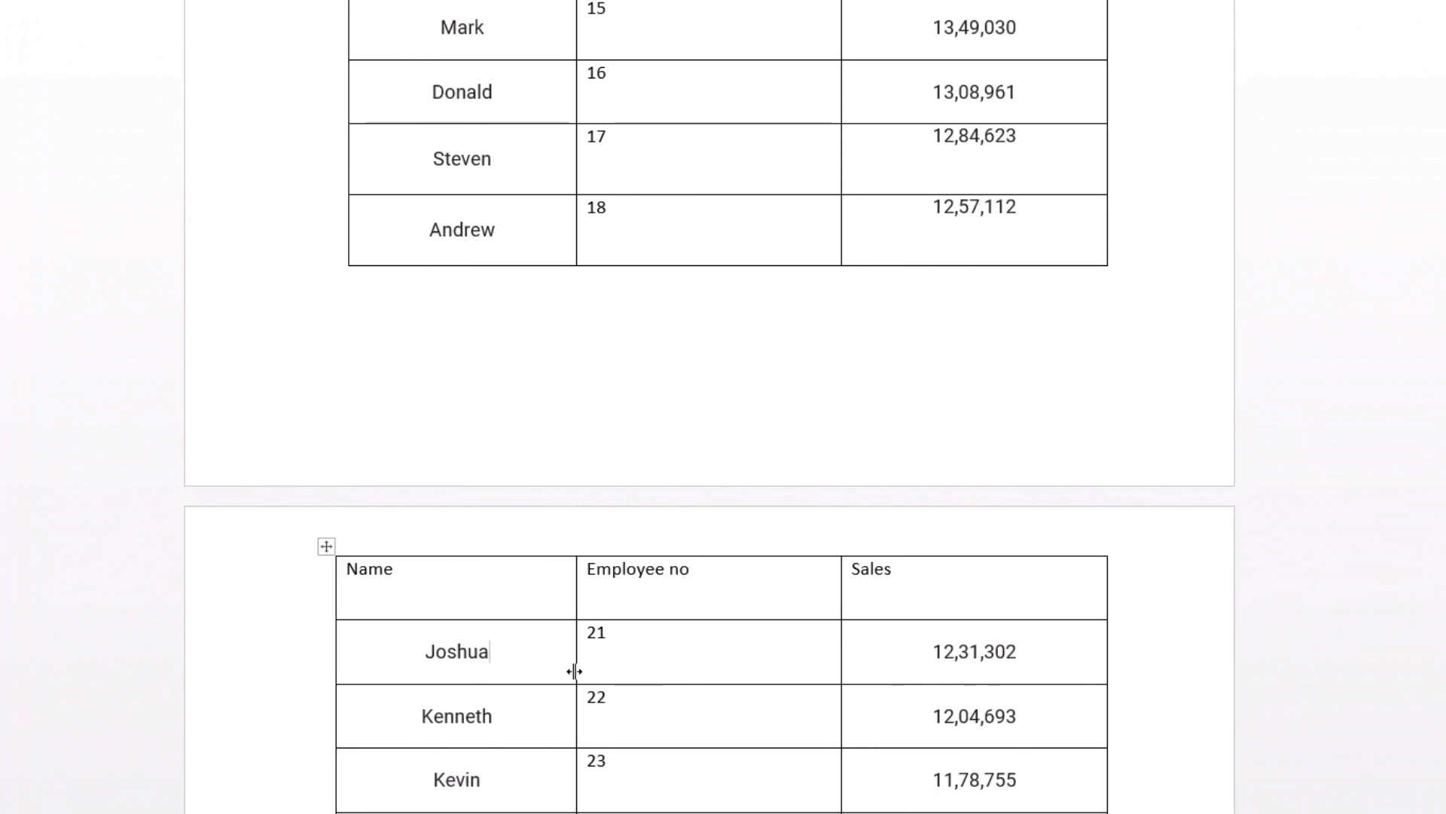
mouse_move(574, 670)
mouse_down()
mouse_move(613, 668)
mouse_move(577, 678)
mouse_up()
mouse_move(839, 668)
mouse_down()
mouse_move(788, 668)
mouse_move(841, 669)
mouse_up()
- Delete the page break to rejoin the two tables
scroll(776, 670, down, 12)
scroll(732, 689, down, 5)
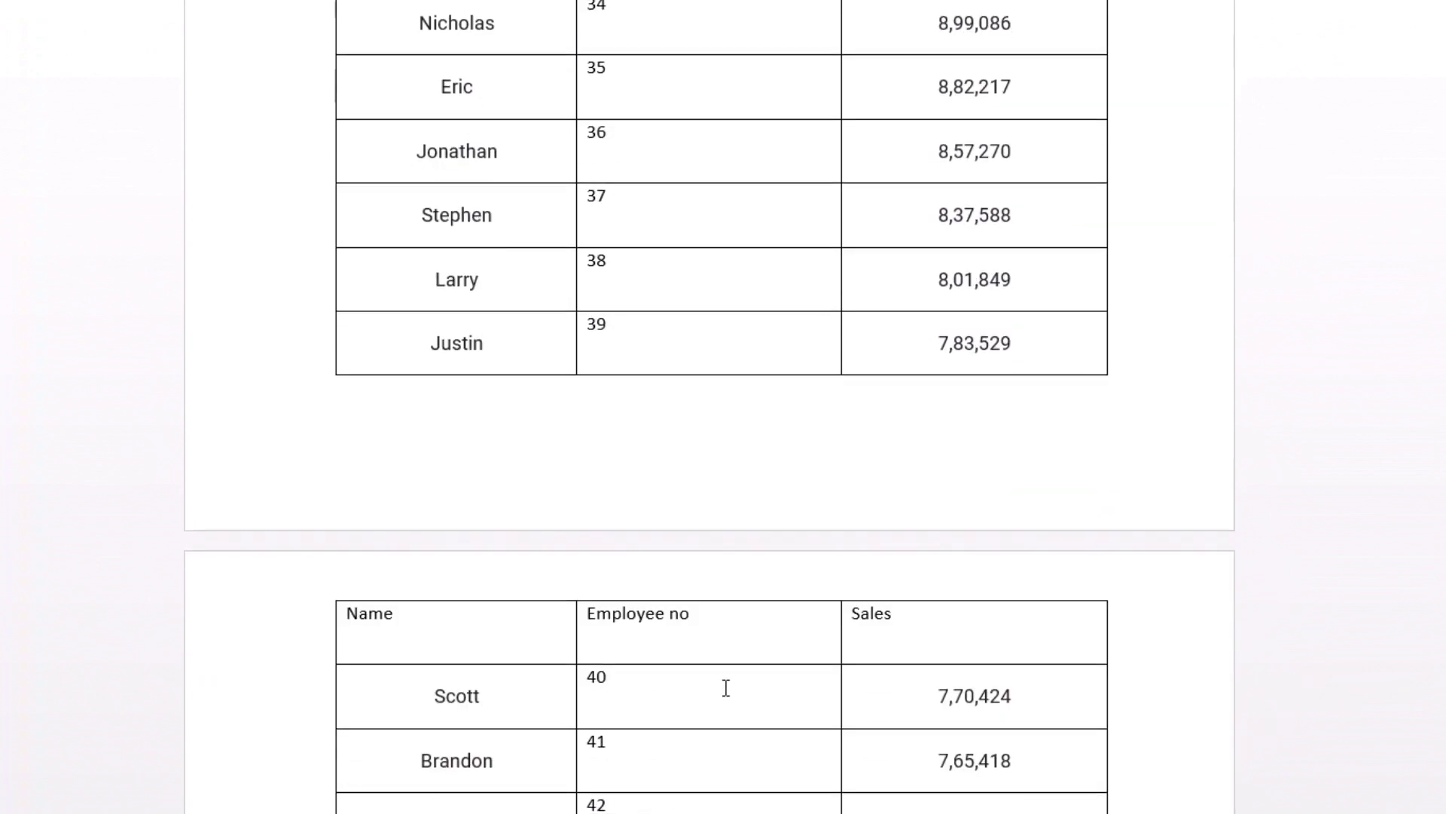
key(Delete)
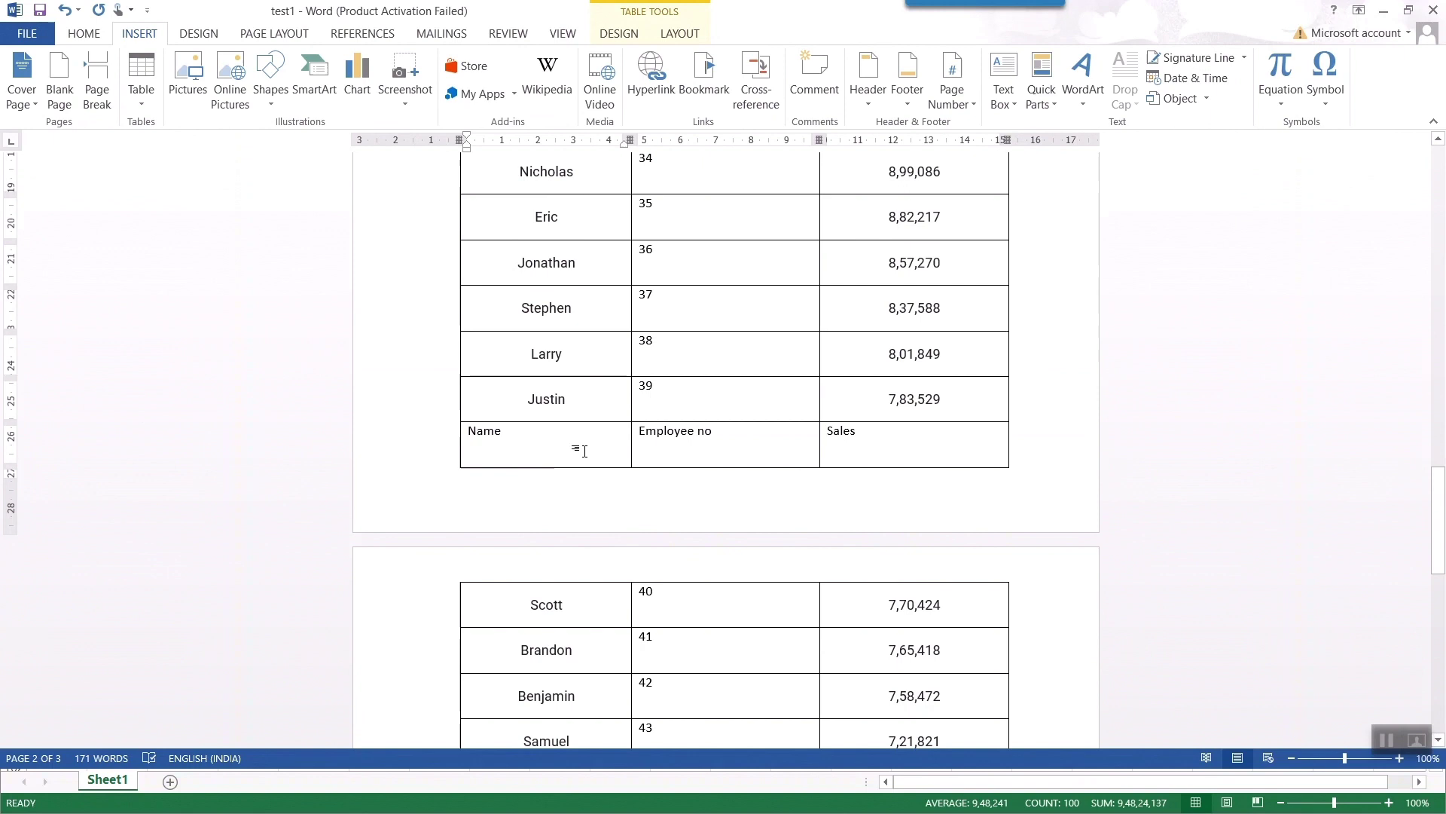
- Insert a page break after Justin's row so the header row starts the next page
click(94, 106)
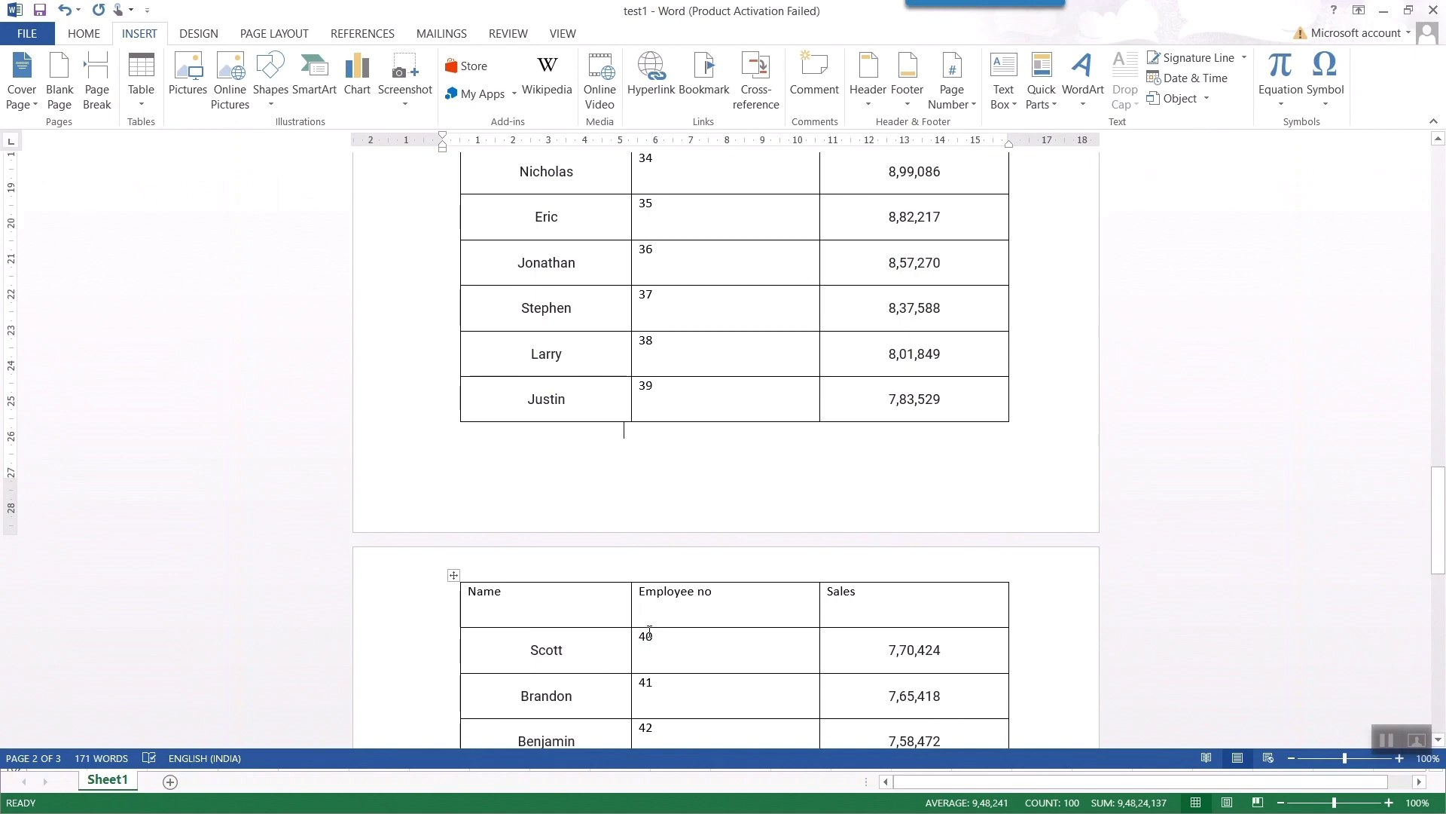
scroll(650, 632, down, 5)
scroll(647, 602, up, 3)
scroll(610, 452, up, 5)
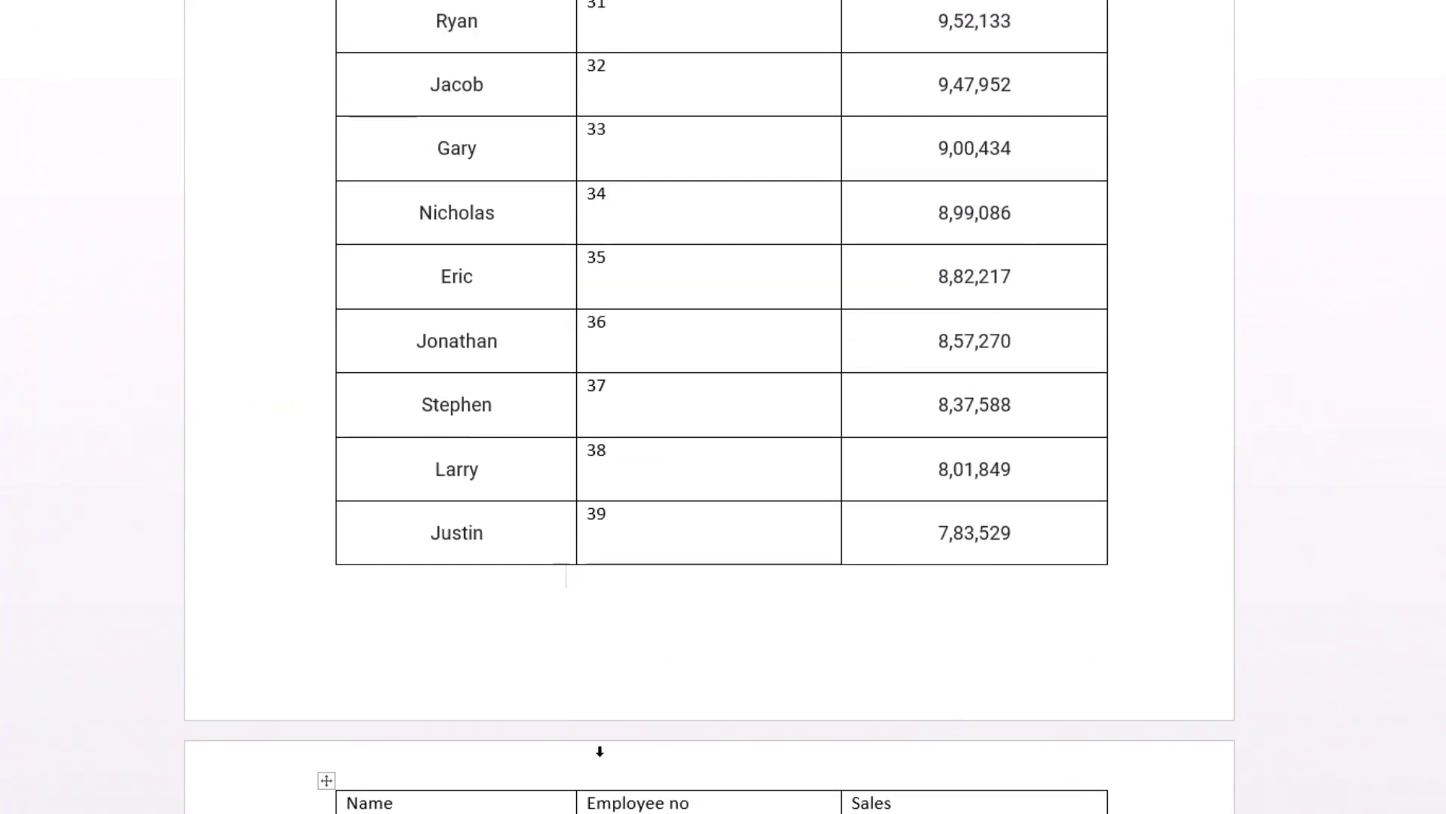
- Delete the page break and test resizing the merged table's Name column
key(Delete)
scroll(648, 626, down, 3)
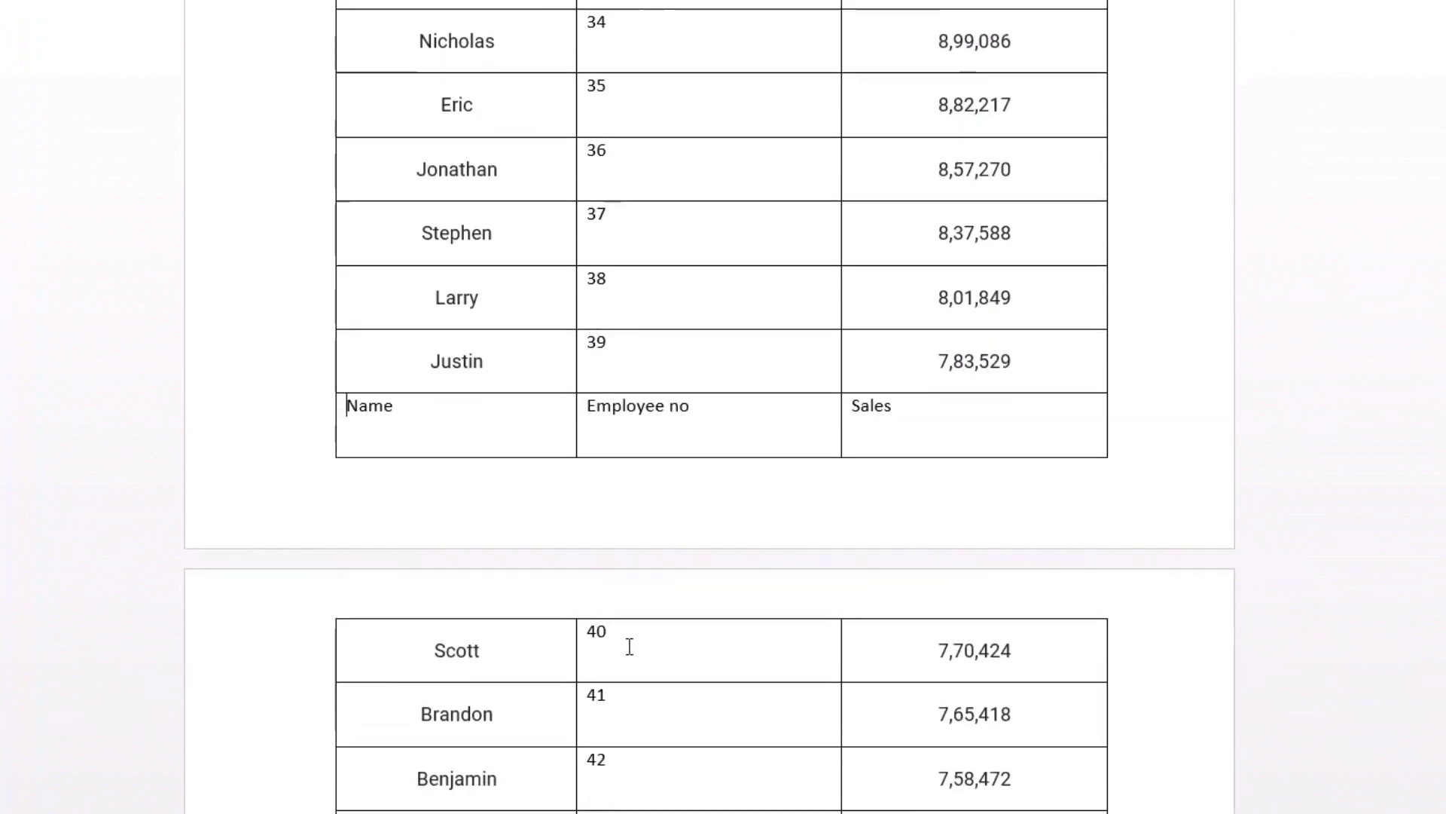
mouse_move(577, 641)
mouse_down()
mouse_move(626, 639)
mouse_move(571, 644)
mouse_up()
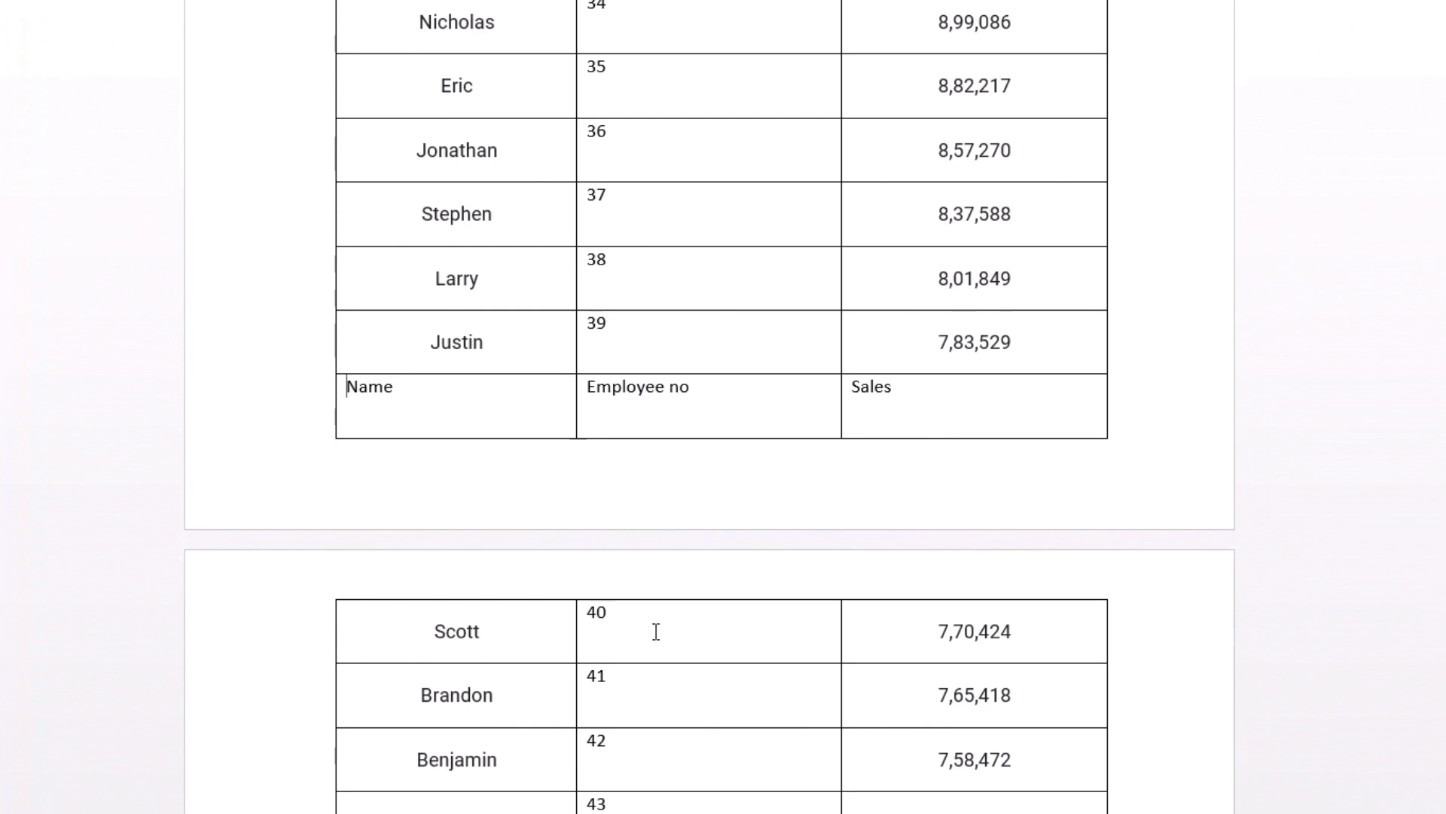
- Insert a page break so the header row heads Scott's table on the next page
scroll(656, 632, up, 15)
scroll(667, 627, down, 1)
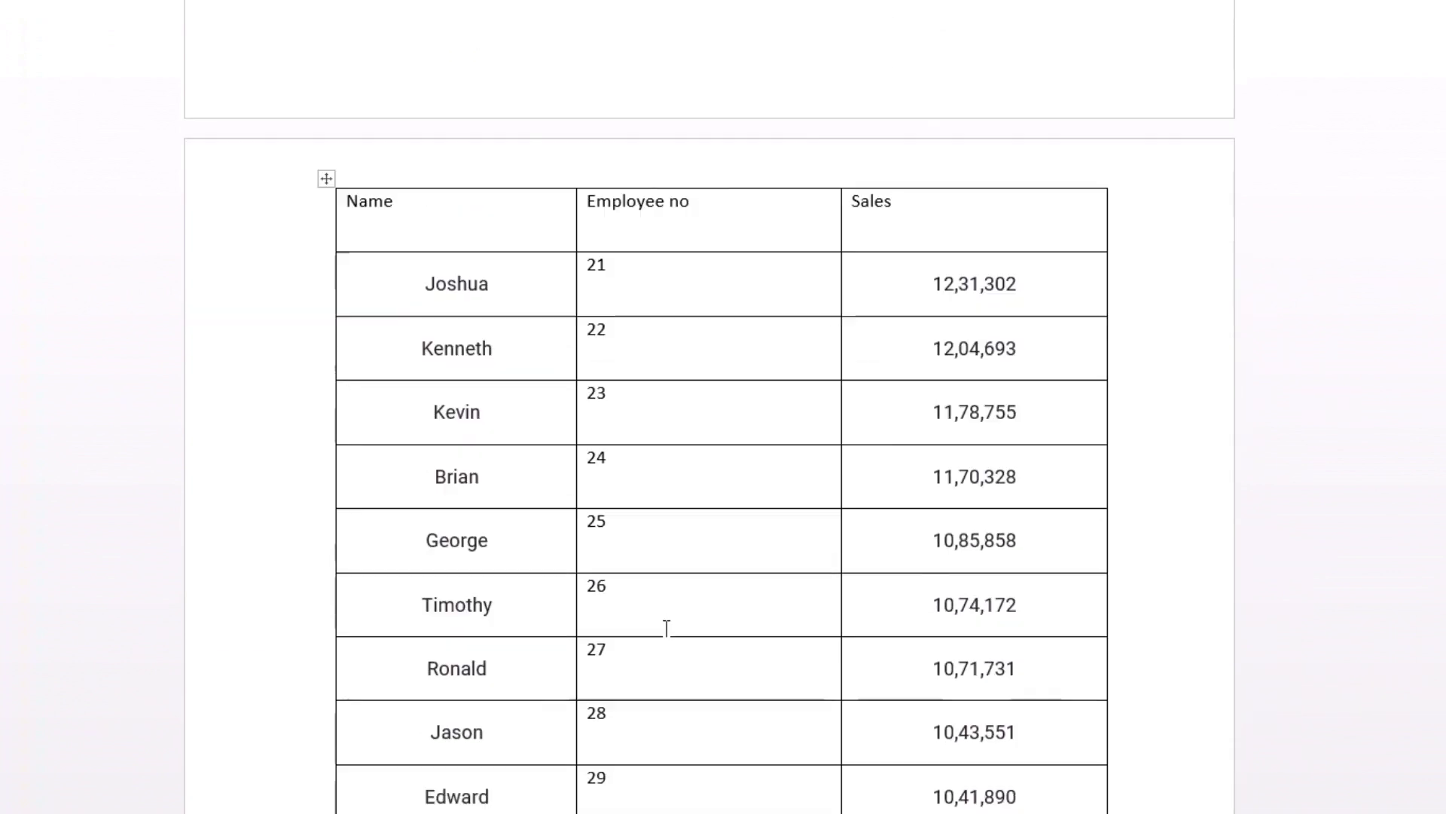
scroll(656, 633, down, 18)
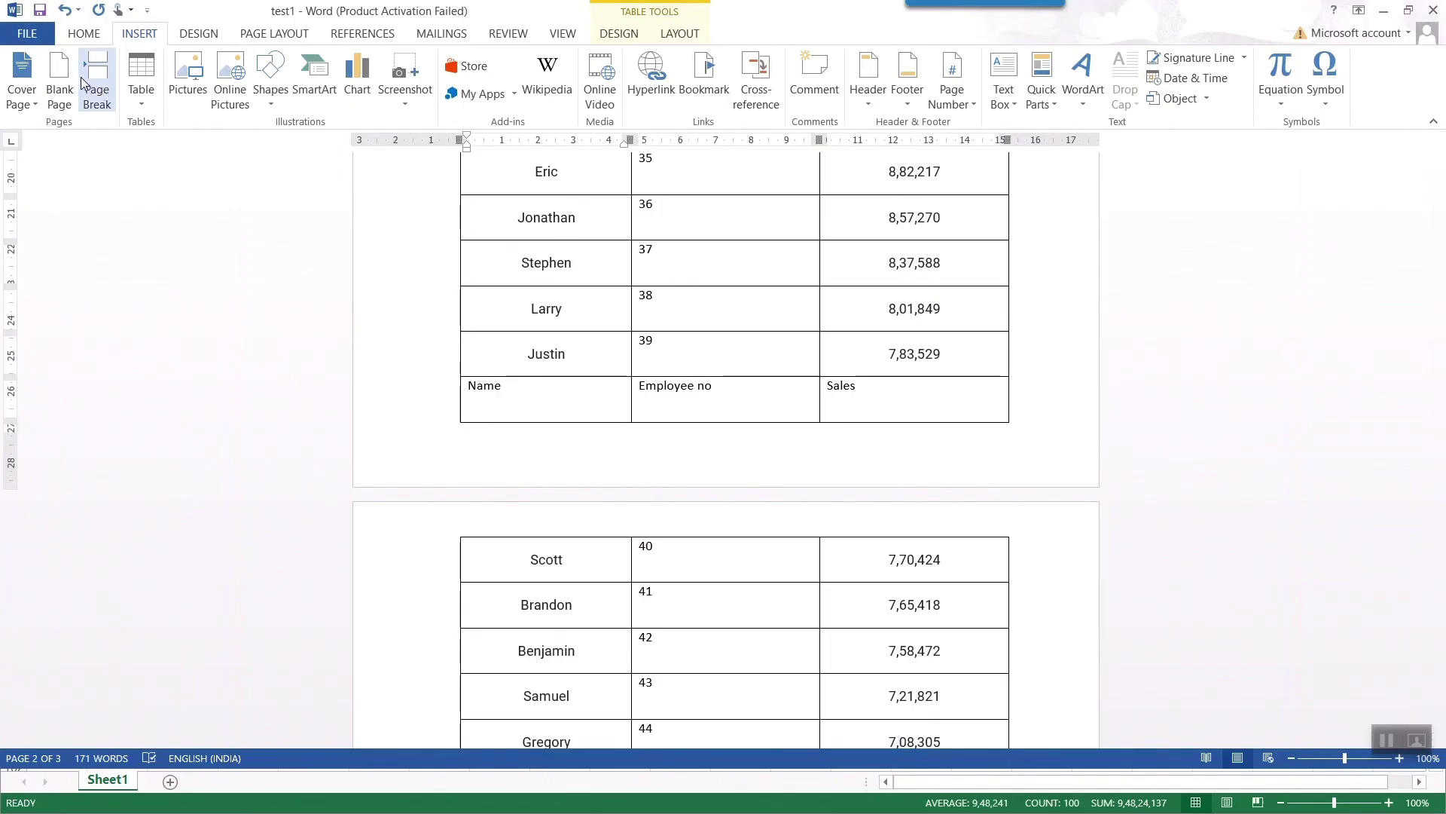
click(103, 82)
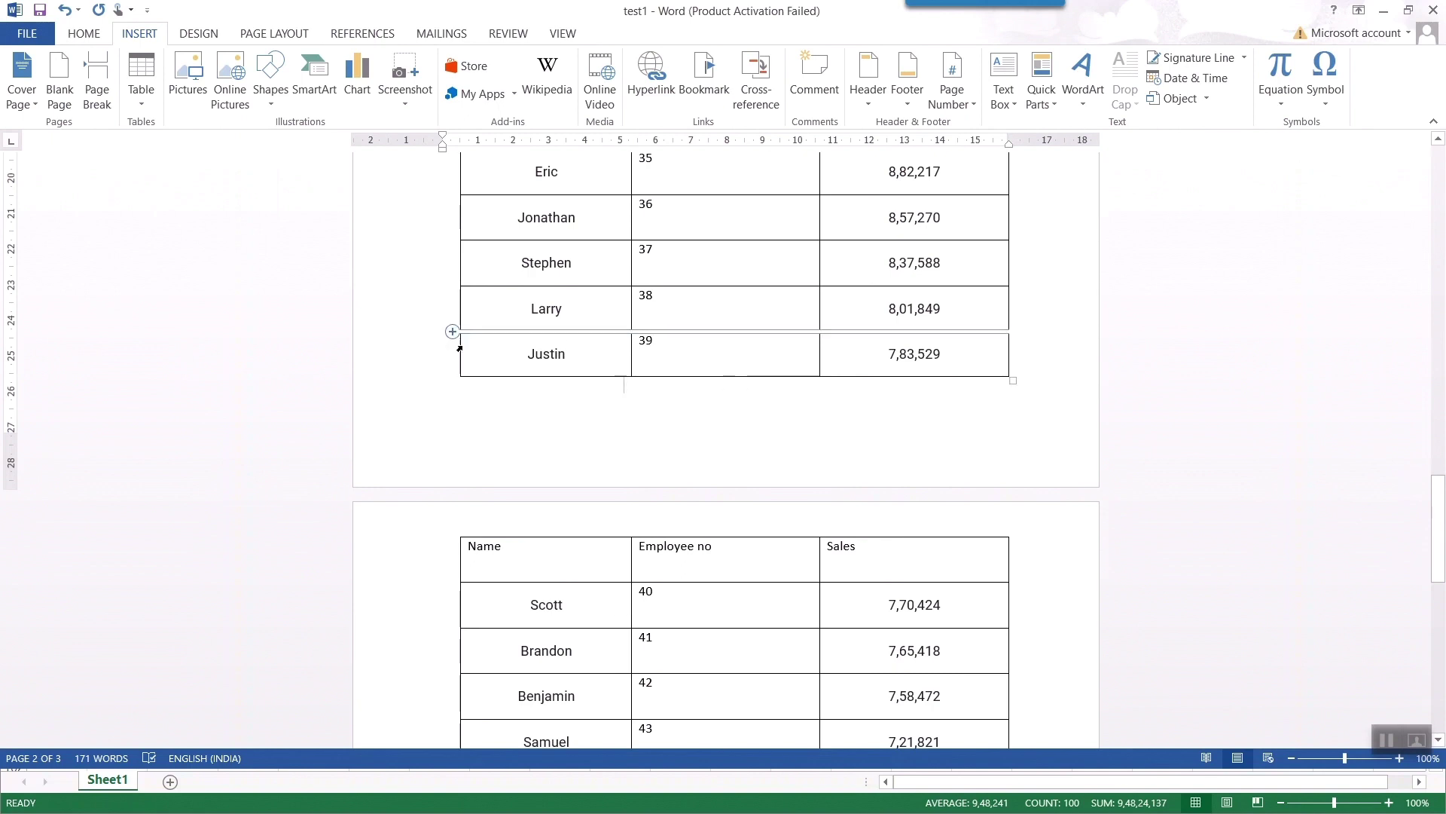
scroll(642, 549, down, 6)
scroll(633, 381, up, 4)
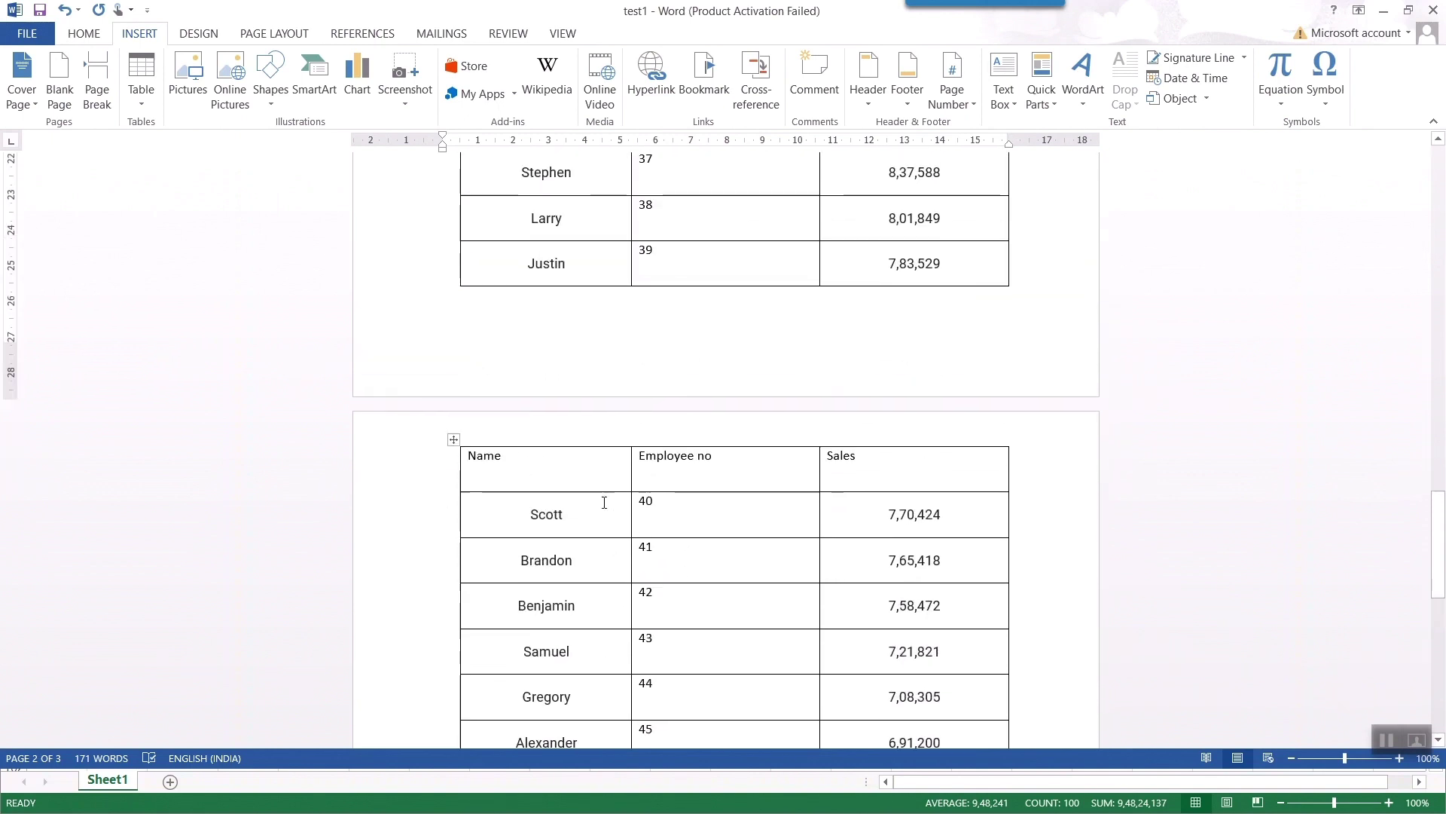
mouse_move(575, 457)
mouse_down()
mouse_move(535, 452)
mouse_move(648, 459)
mouse_move(576, 461)
mouse_up()
scroll(607, 473, up, 20)
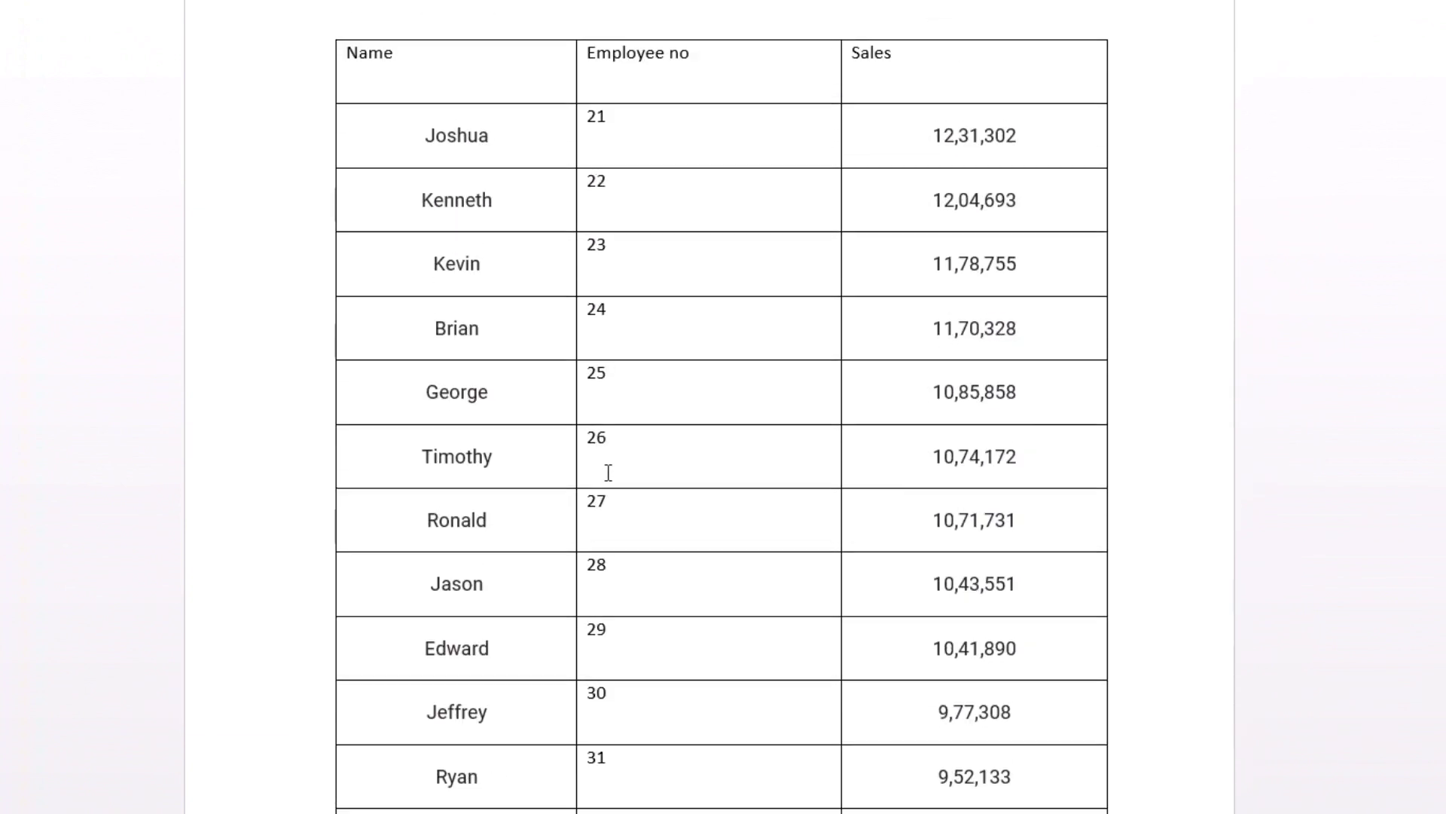
scroll(608, 473, down, 20)
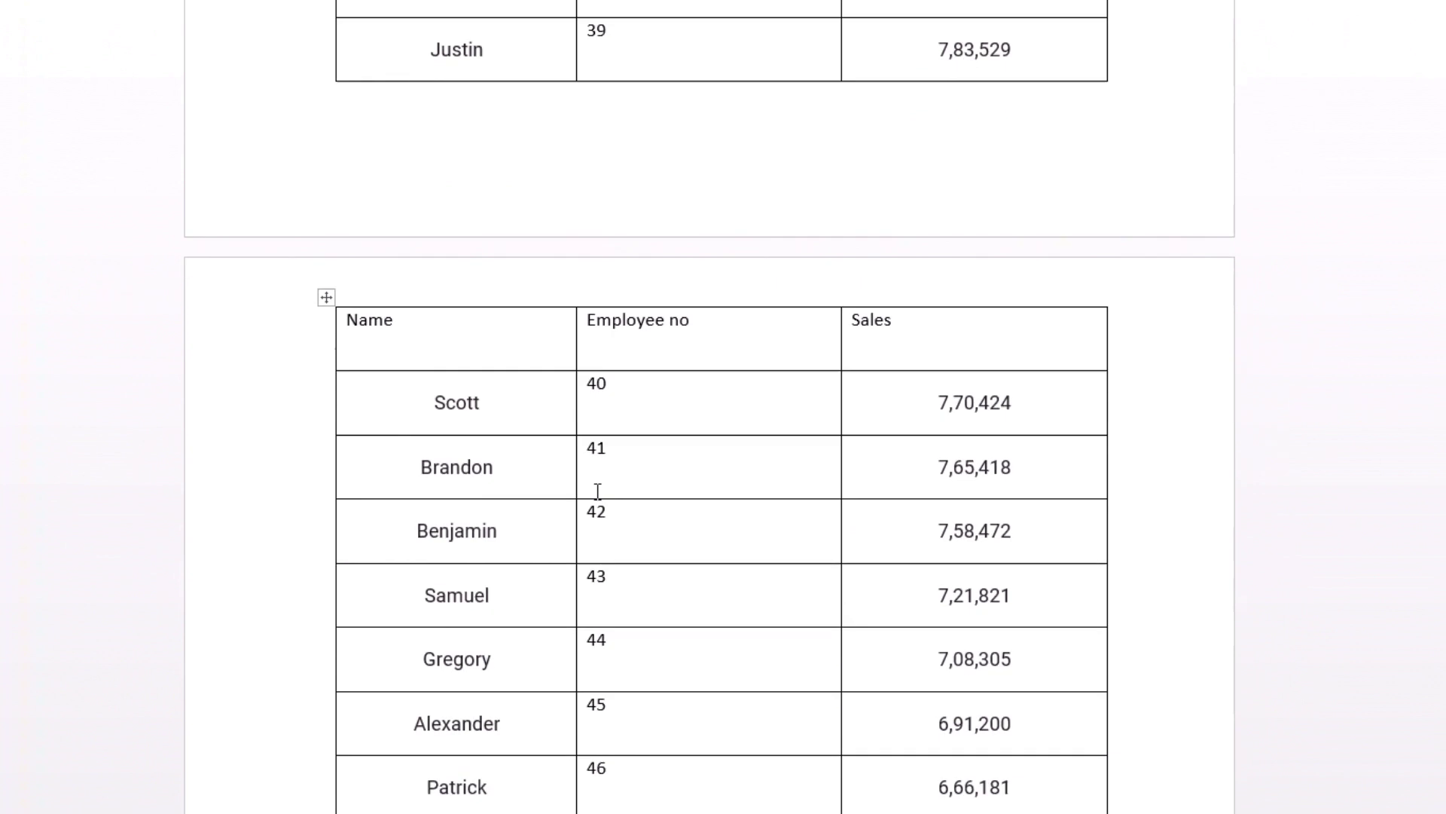
scroll(595, 489, up, 15)
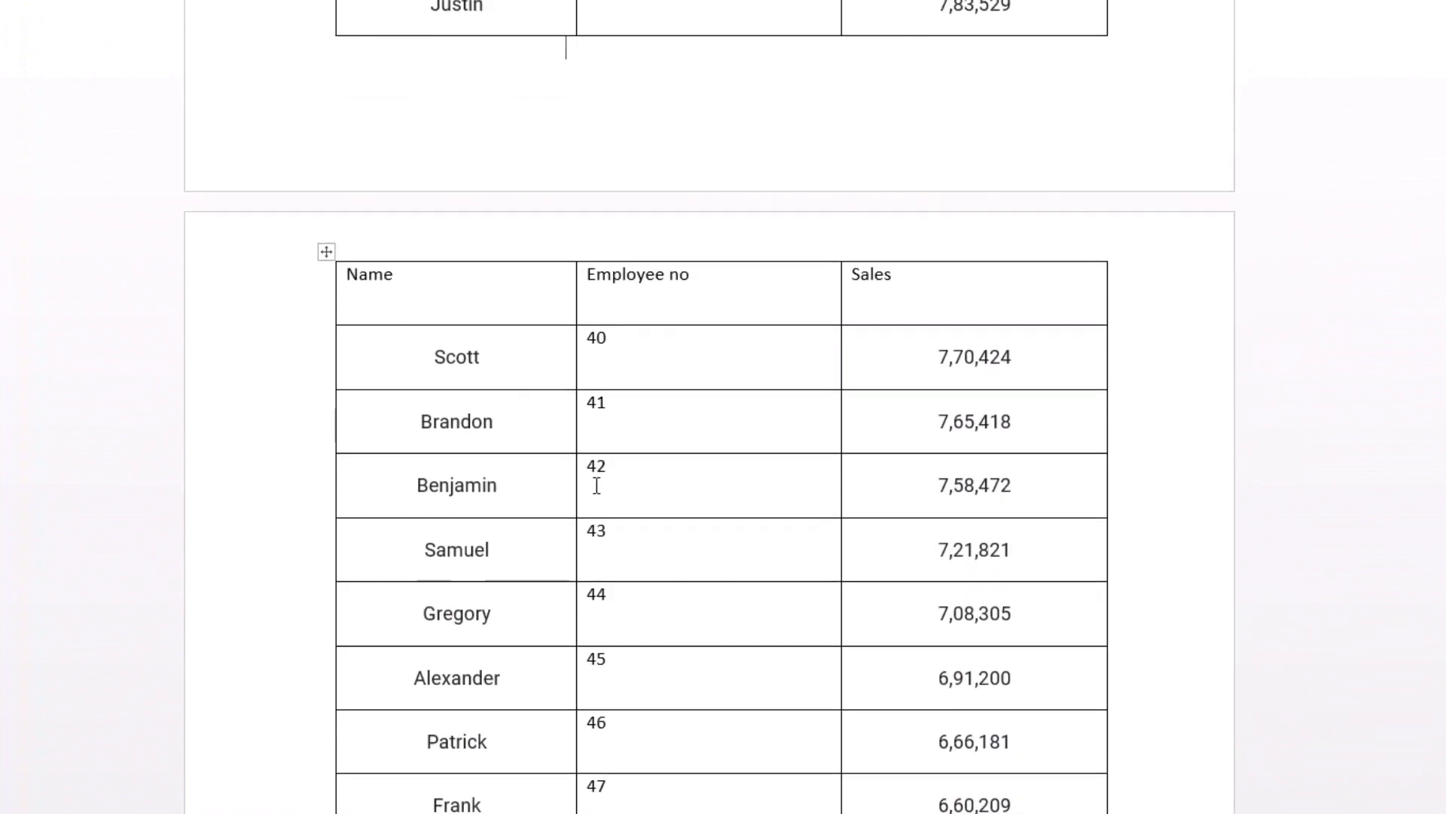
scroll(595, 484, up, 20)
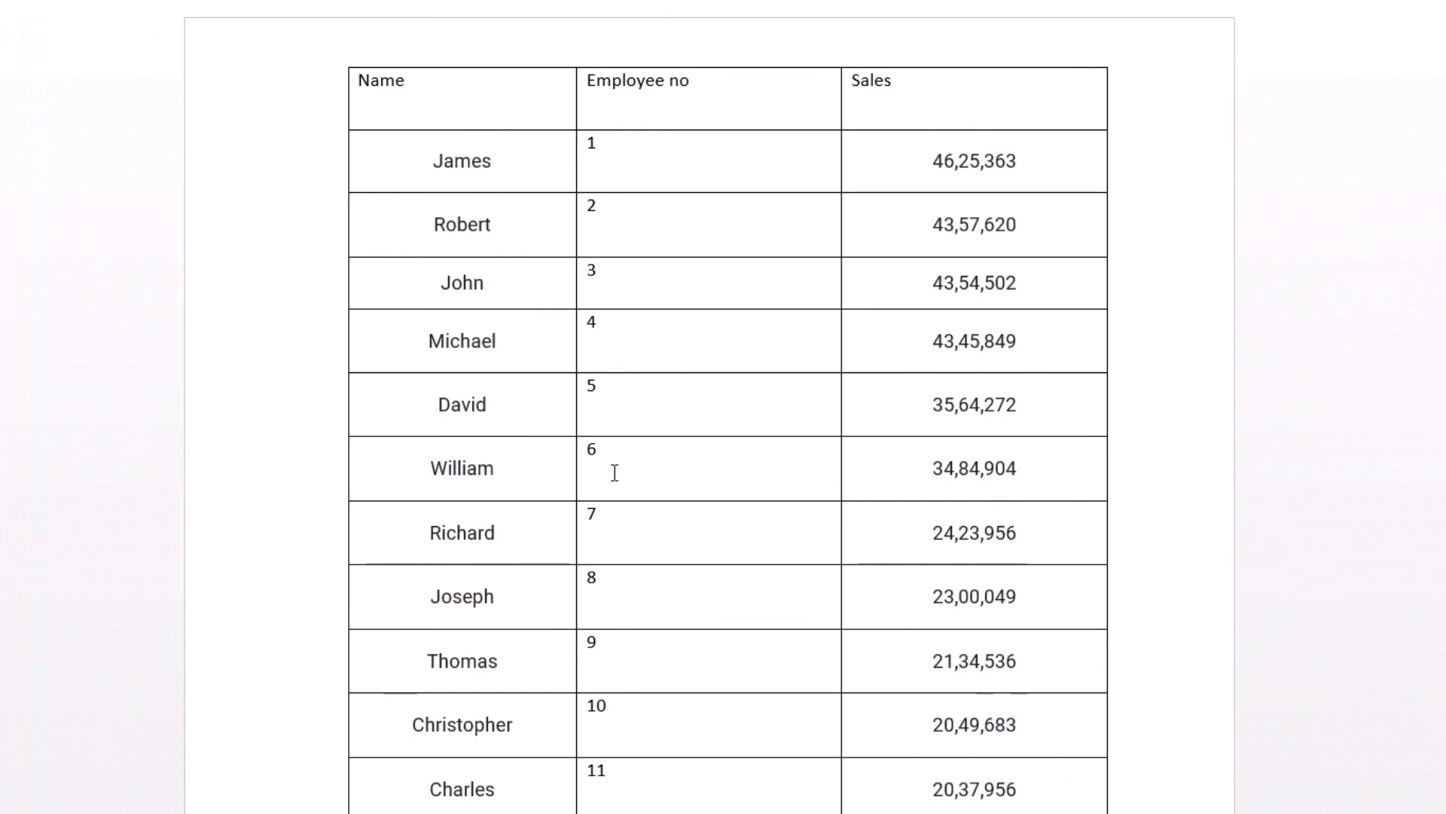
scroll(615, 472, down, 10)
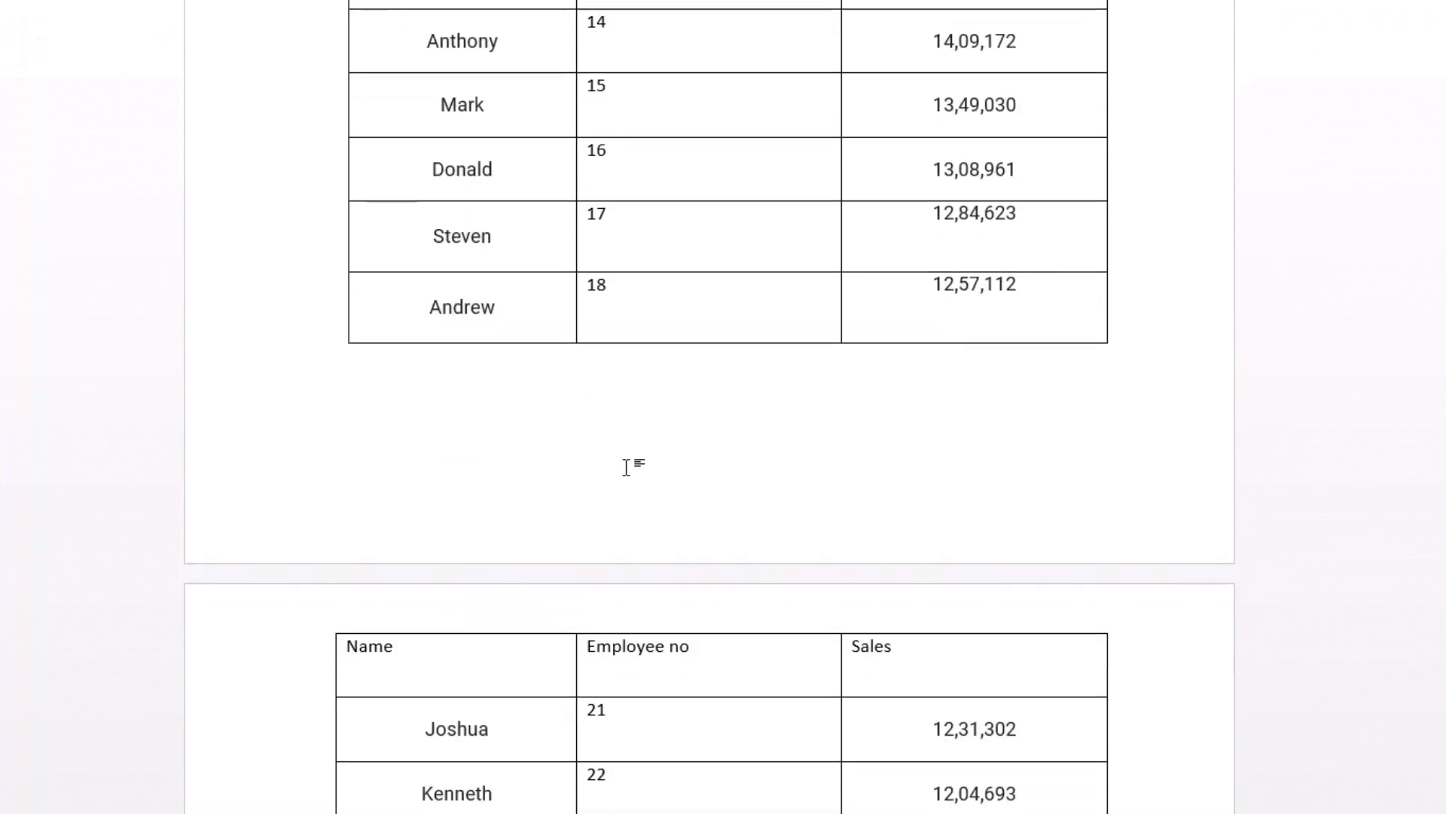
scroll(626, 467, down, 5)
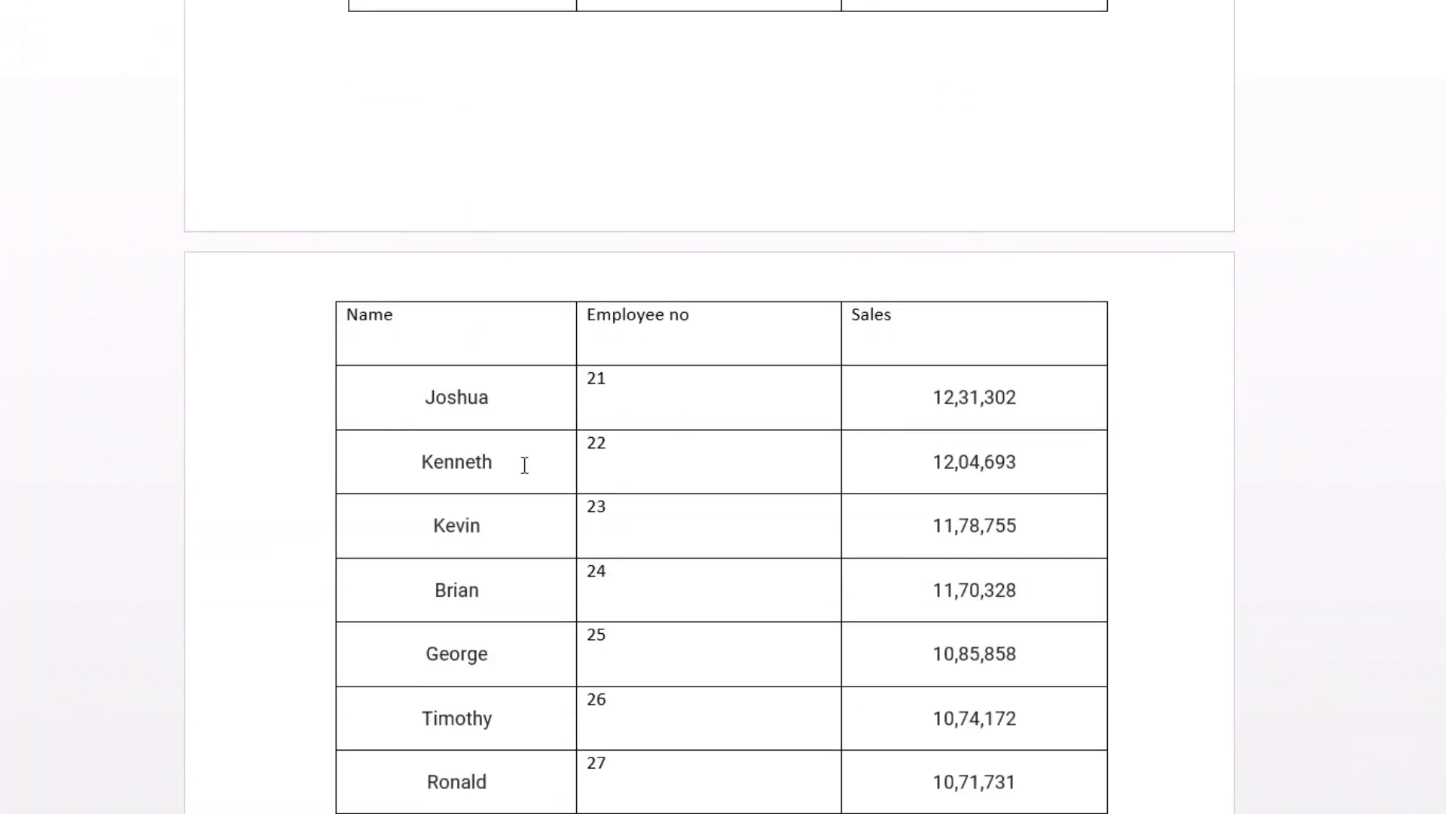
- Append 'dfdfdfdfdfdfdfsdfsdffdf' to Kenneth's name and compare column widths across the tables
text(dfdfdfdfdfdfdfsdfsdffdf)
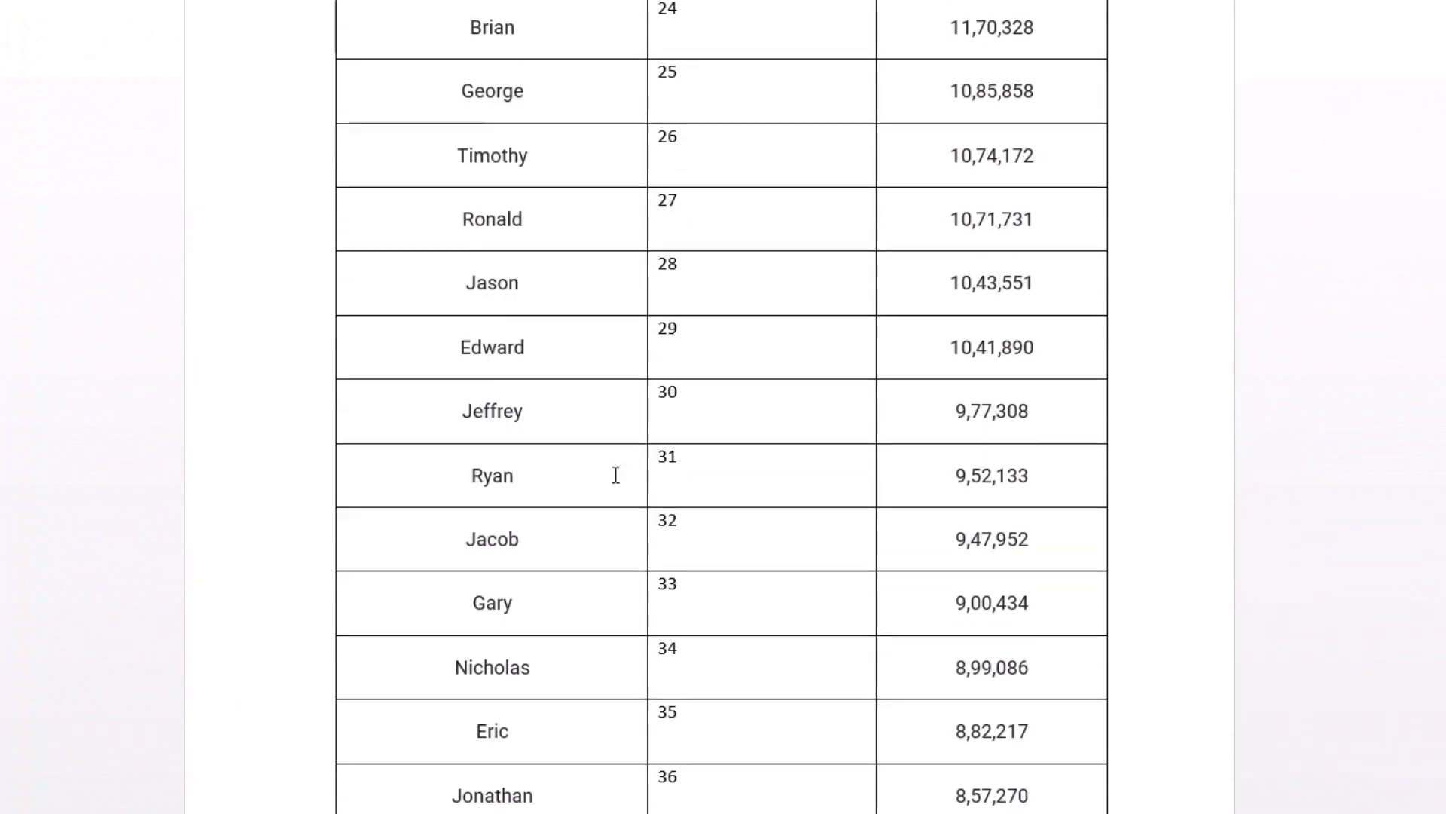
scroll(616, 474, up, 5)
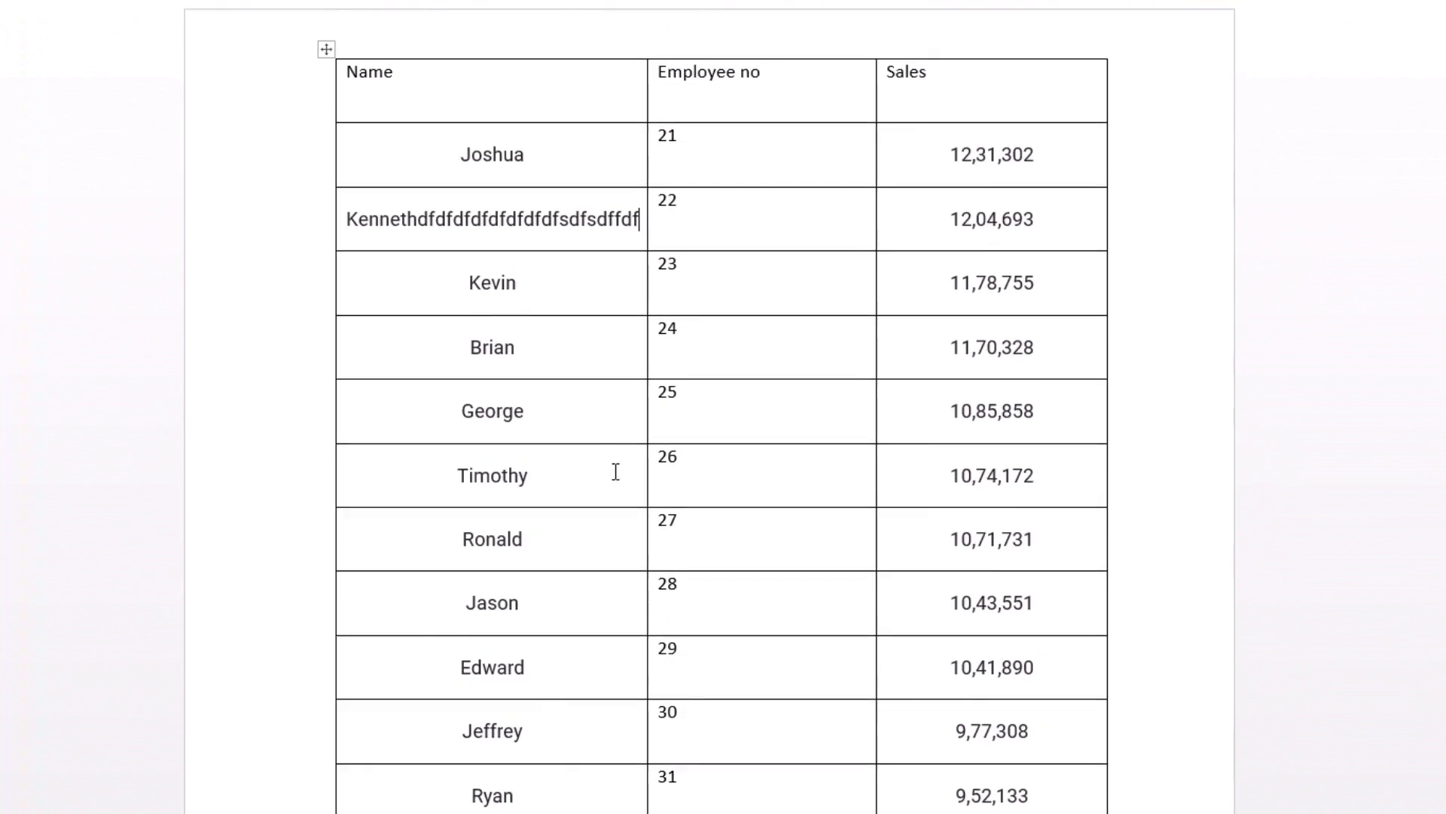
scroll(615, 472, up, 4)
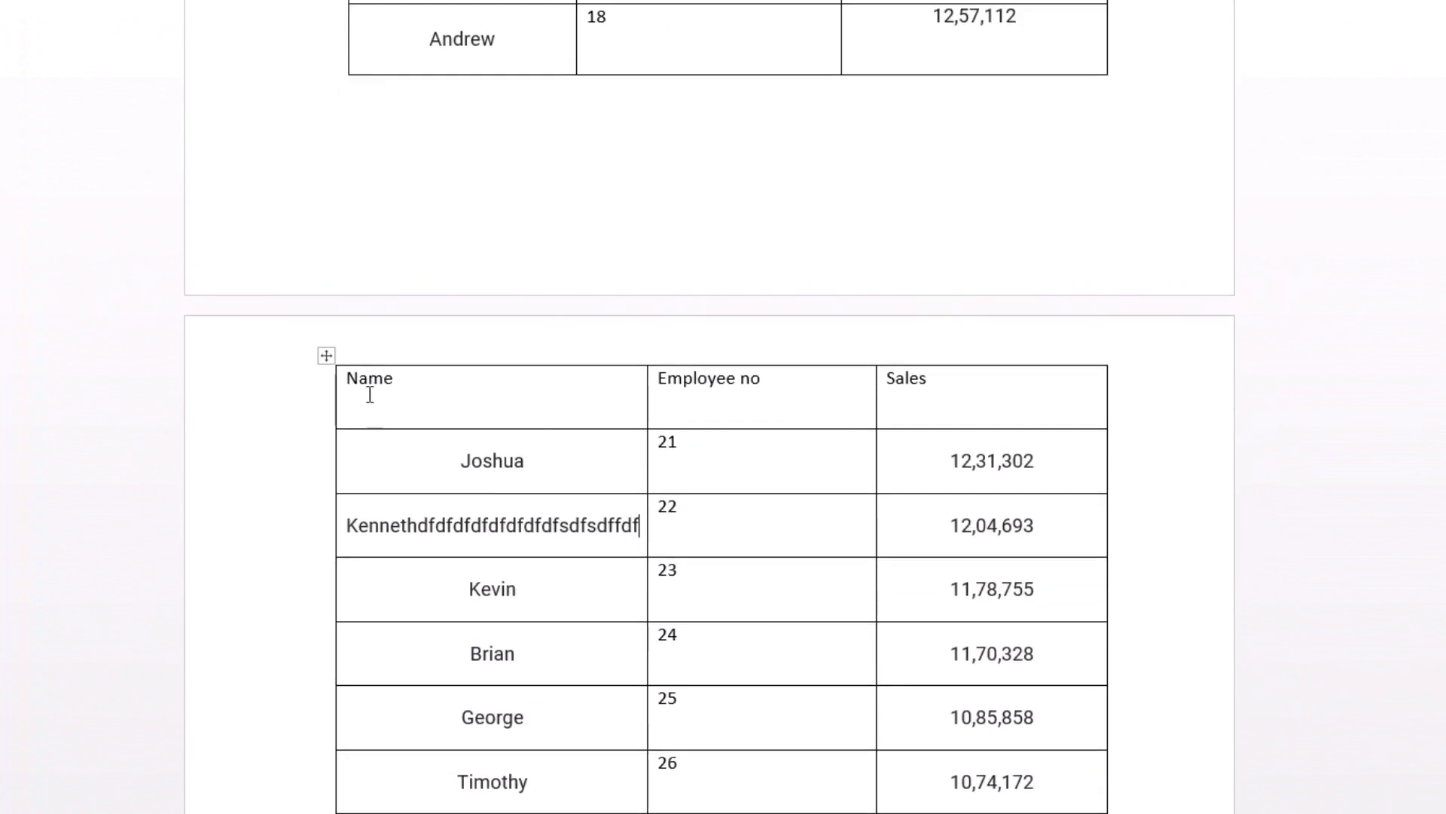
scroll(387, 387, up, 3)
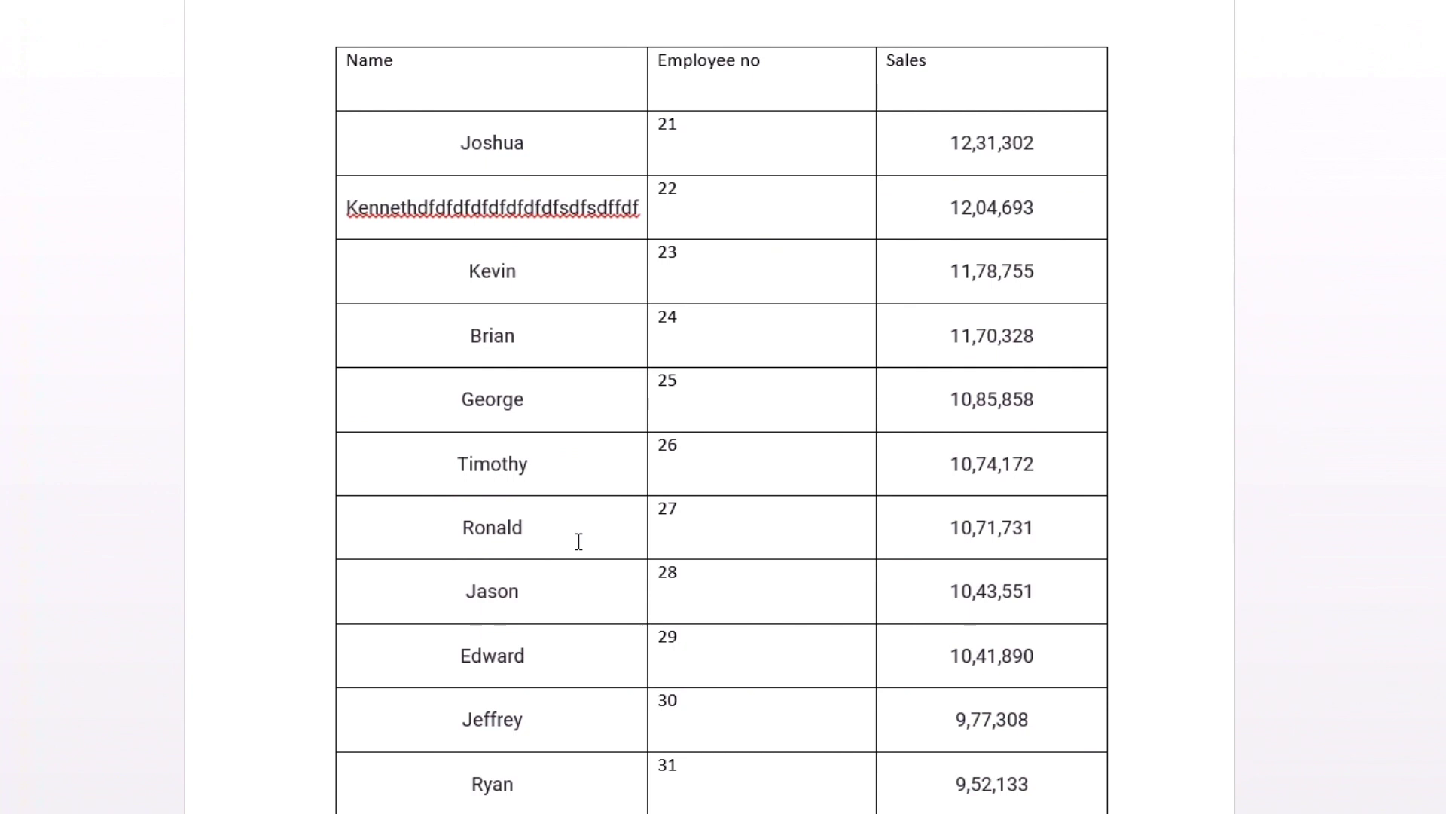
scroll(578, 541, down, 20)
scroll(435, 381, up, 11)
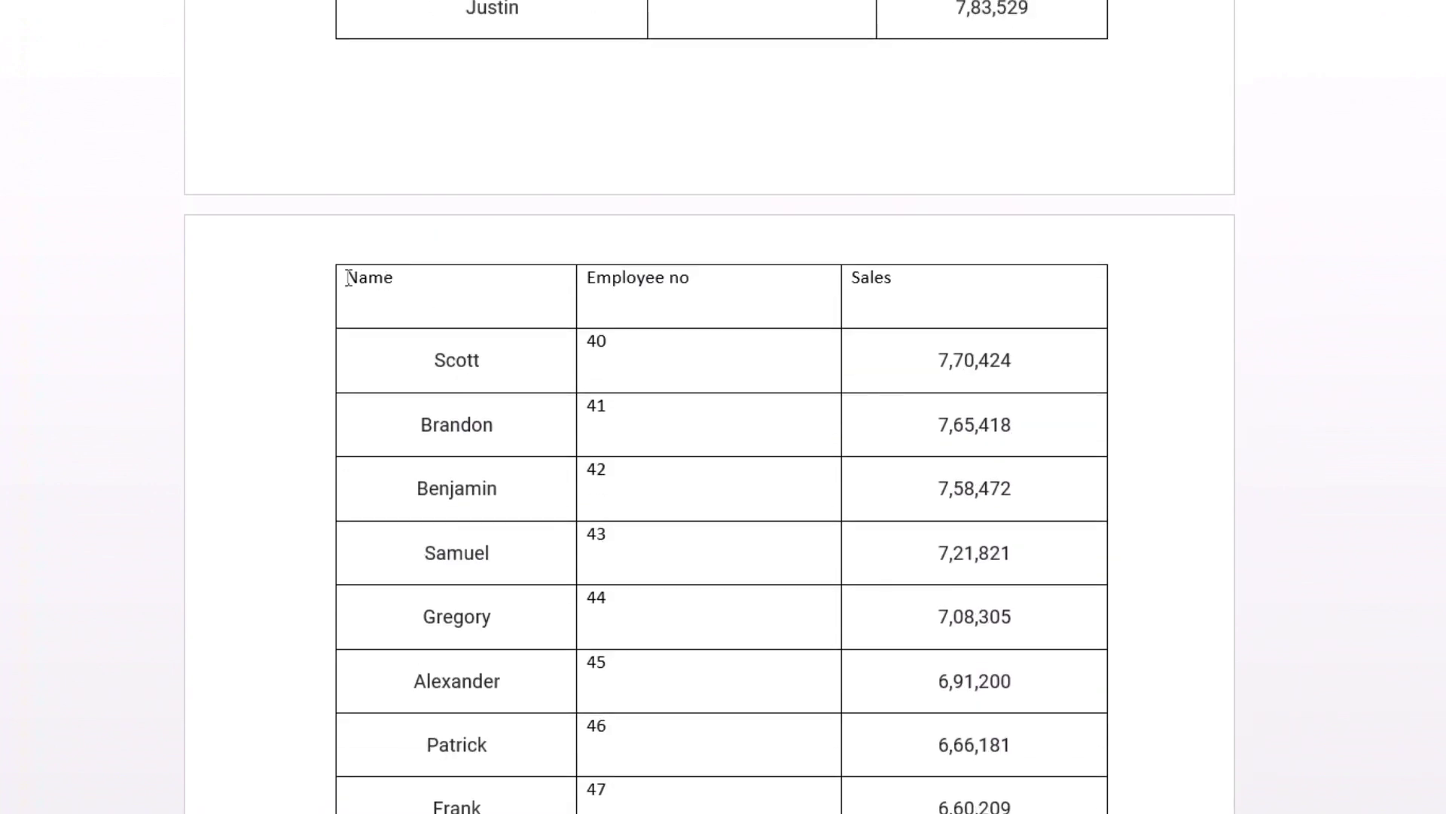
- Add empty rows below Adam and copy the Dennis-to-Adam rows
scroll(896, 770, down, 10)
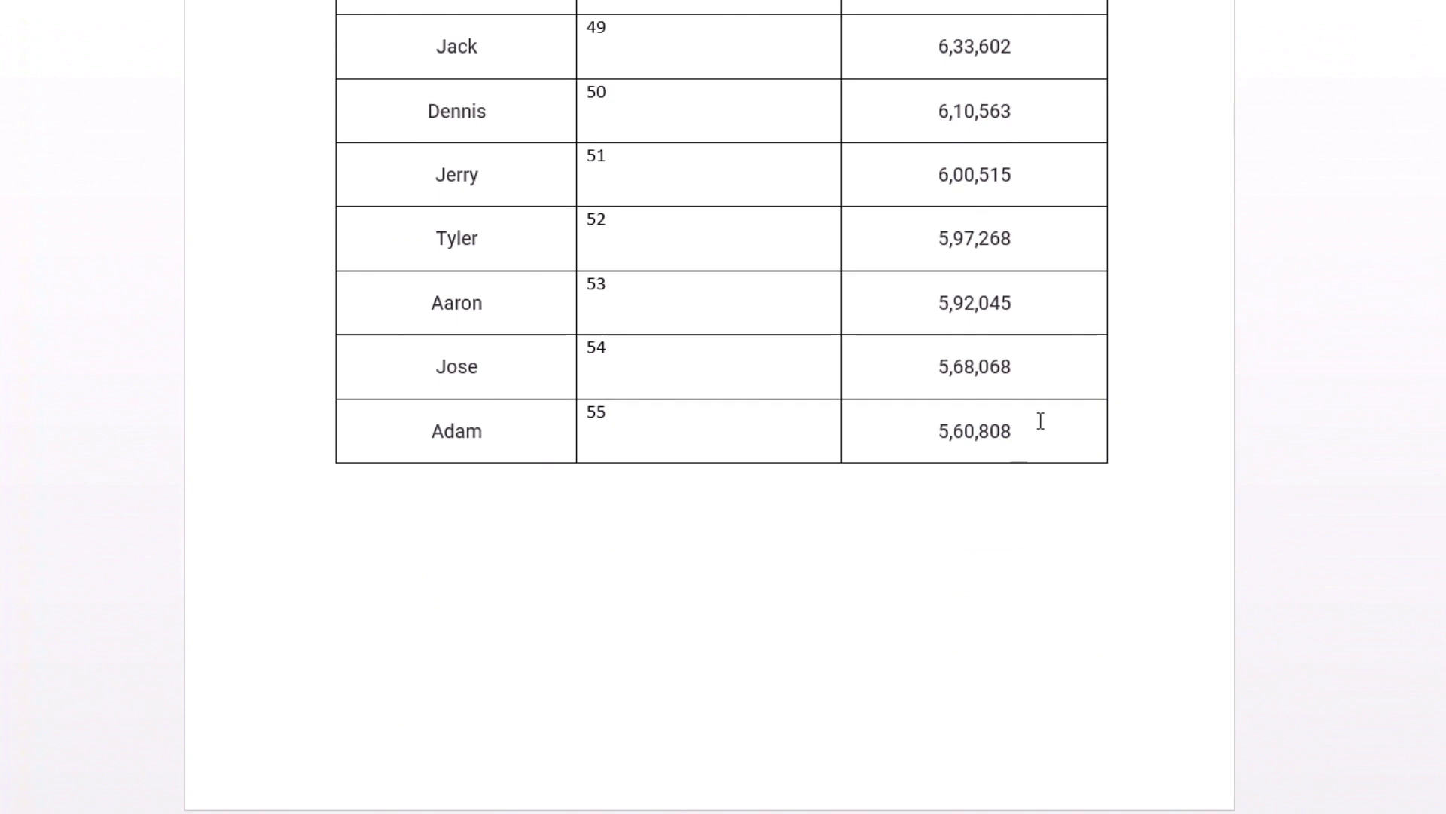
key(Tab)
key(Tab)
key(Tab)
key(Tab)
key(Tab)
key(Tab)
key(Tab)
key(Tab)
key(Tab)
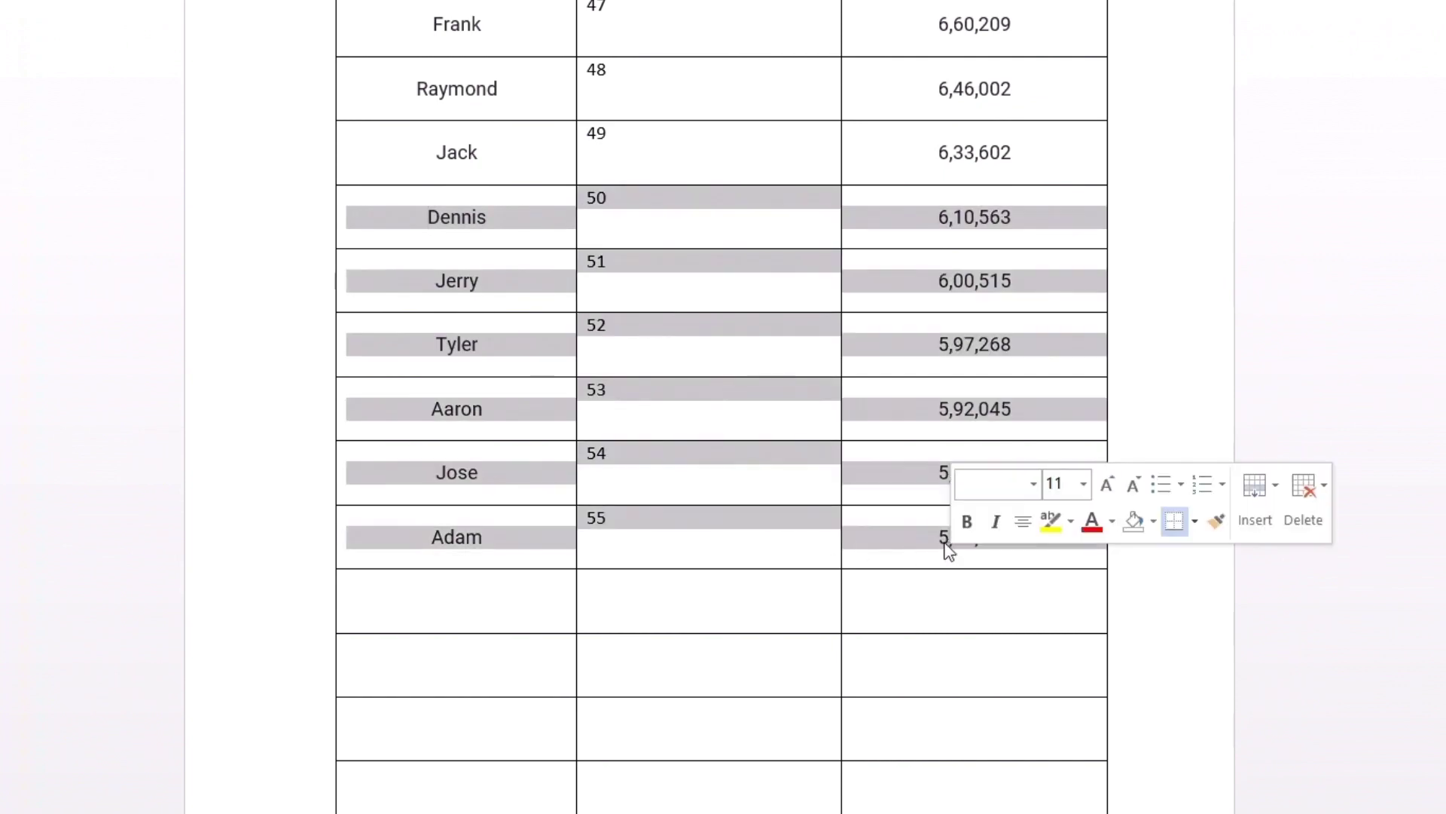
key(BackSpace)
key(ctrl+z)
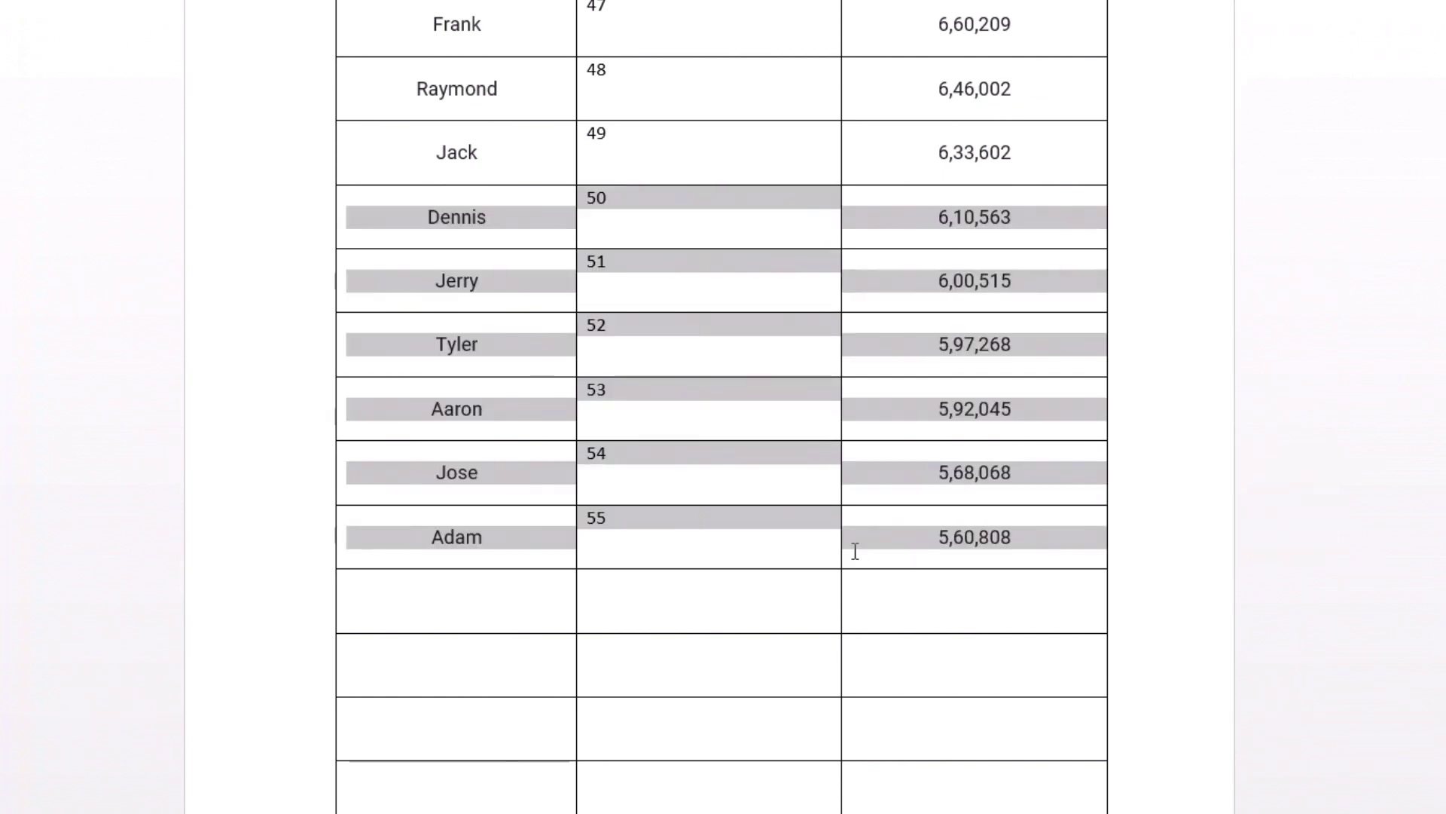
- Paste the copied Dennis-to-Adam rows into the first empty row at the table's end
scroll(855, 551, down, 4)
click(478, 281)
text(Dennis	50	6,10,563 Jerry	51	6,00,515 Tyler	52	5,97,268 Aaron	53	5,92,045 Jose	54	5,68,068 Adam	55	5,60,808)
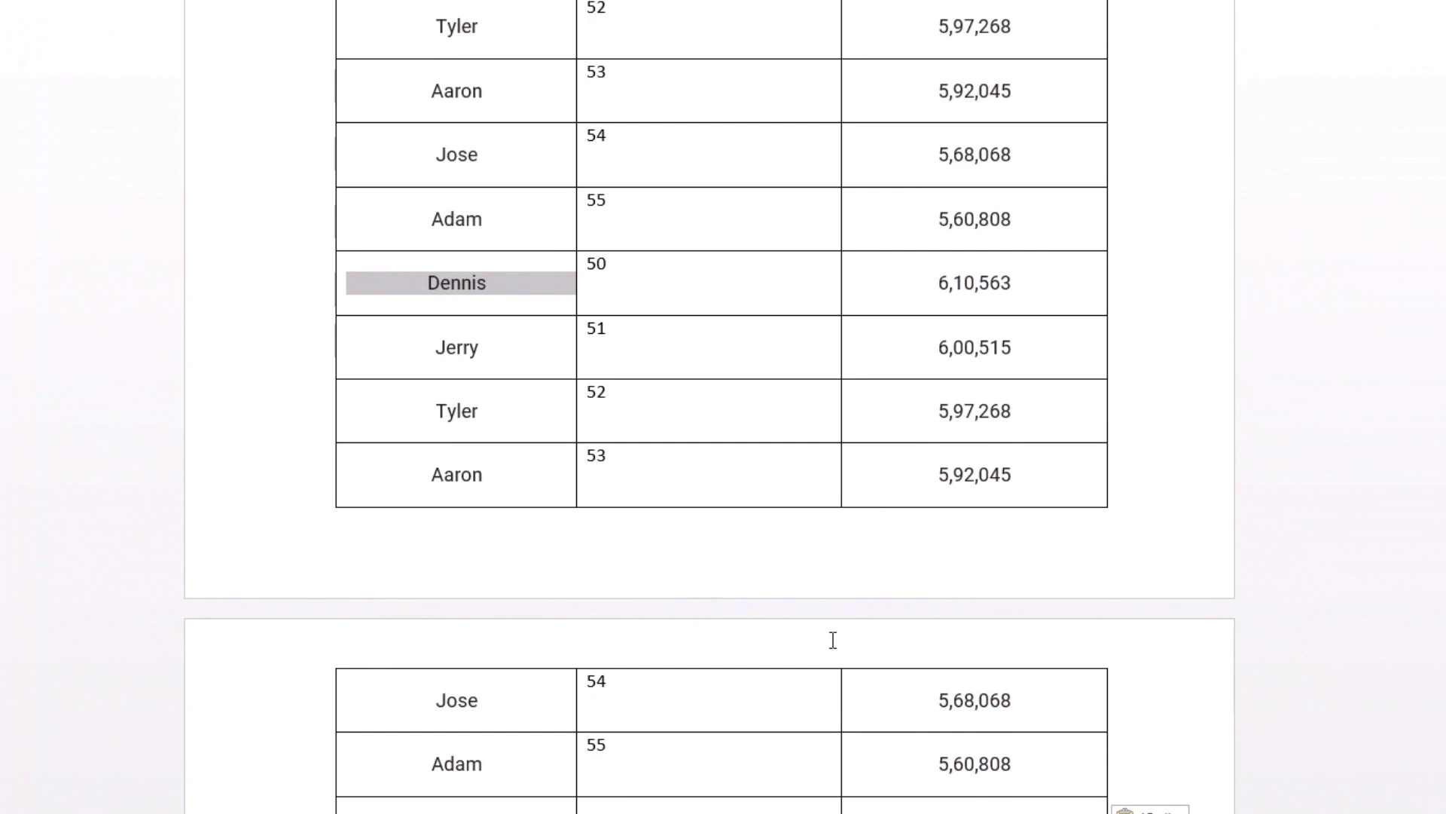
scroll(833, 639, down, 4)
text(Dennis	50	6,10,563 Jerry	51	6,00,515 Tyler	52	5,97,268 Aaron	53	5,92,045 Jose	54	5,68,068 Adam	55	5,60,808)
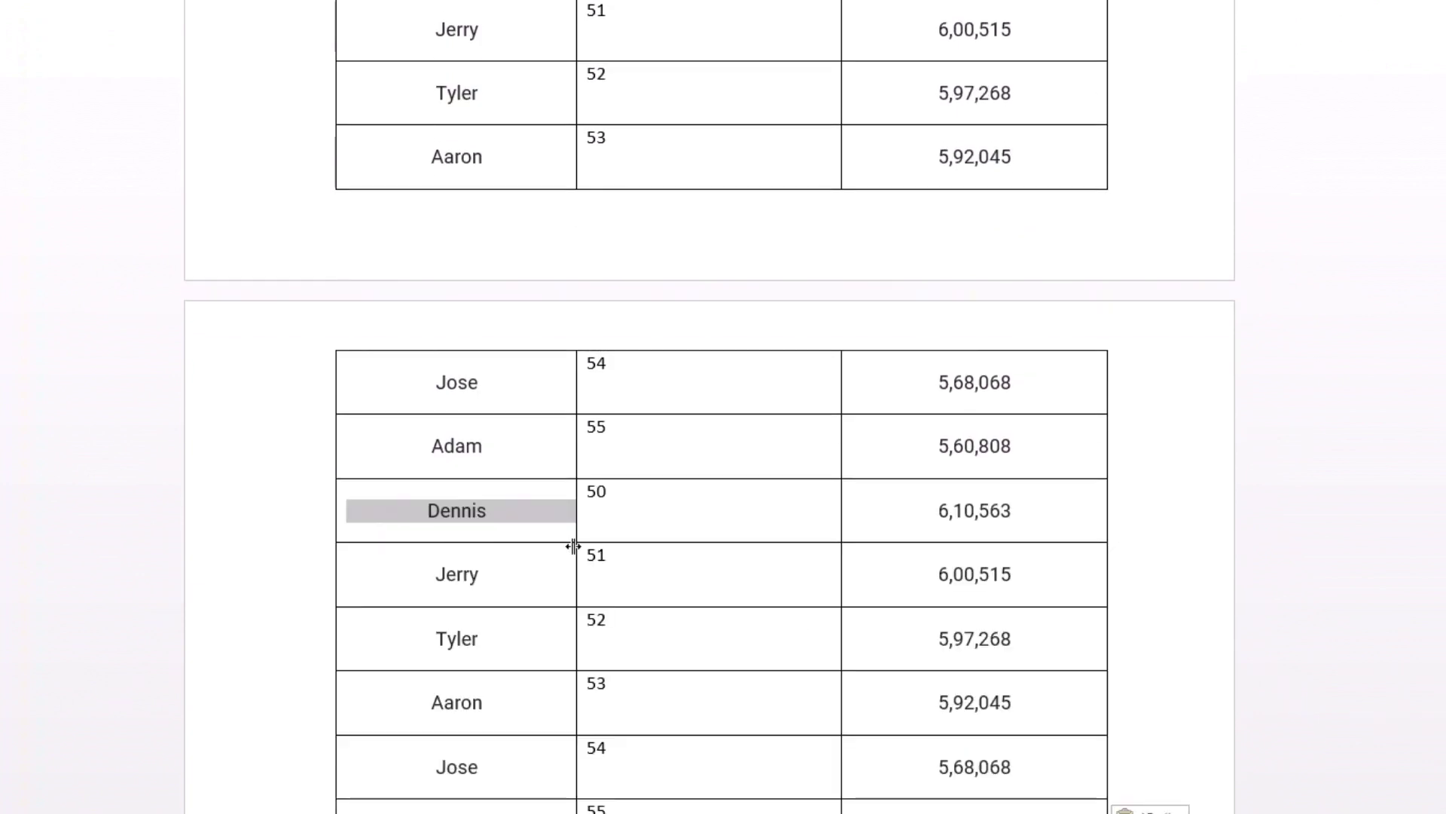
scroll(678, 611, down, 4)
scroll(698, 613, up, 8)
scroll(701, 600, down, 4)
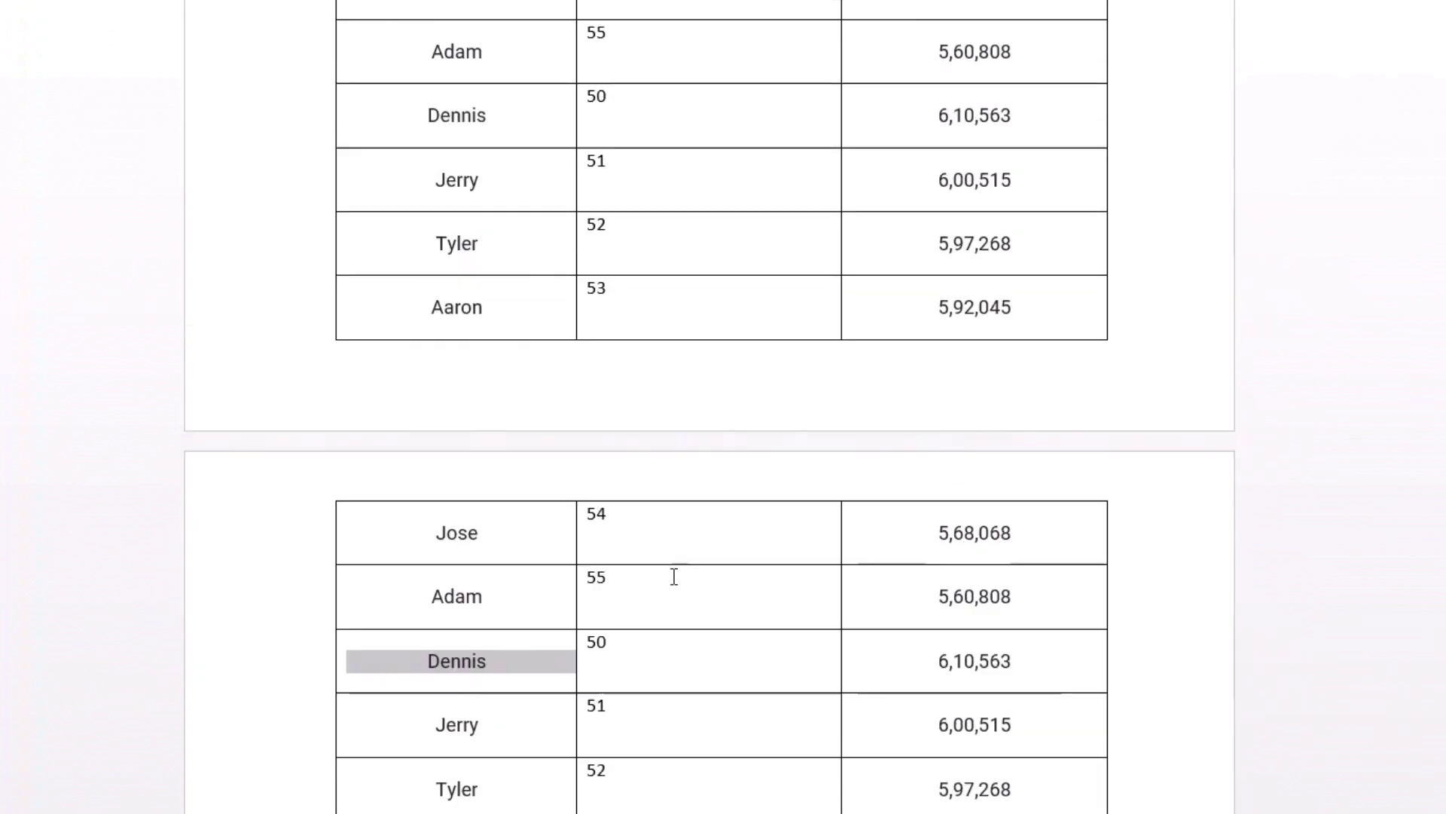
scroll(595, 527, up, 2)
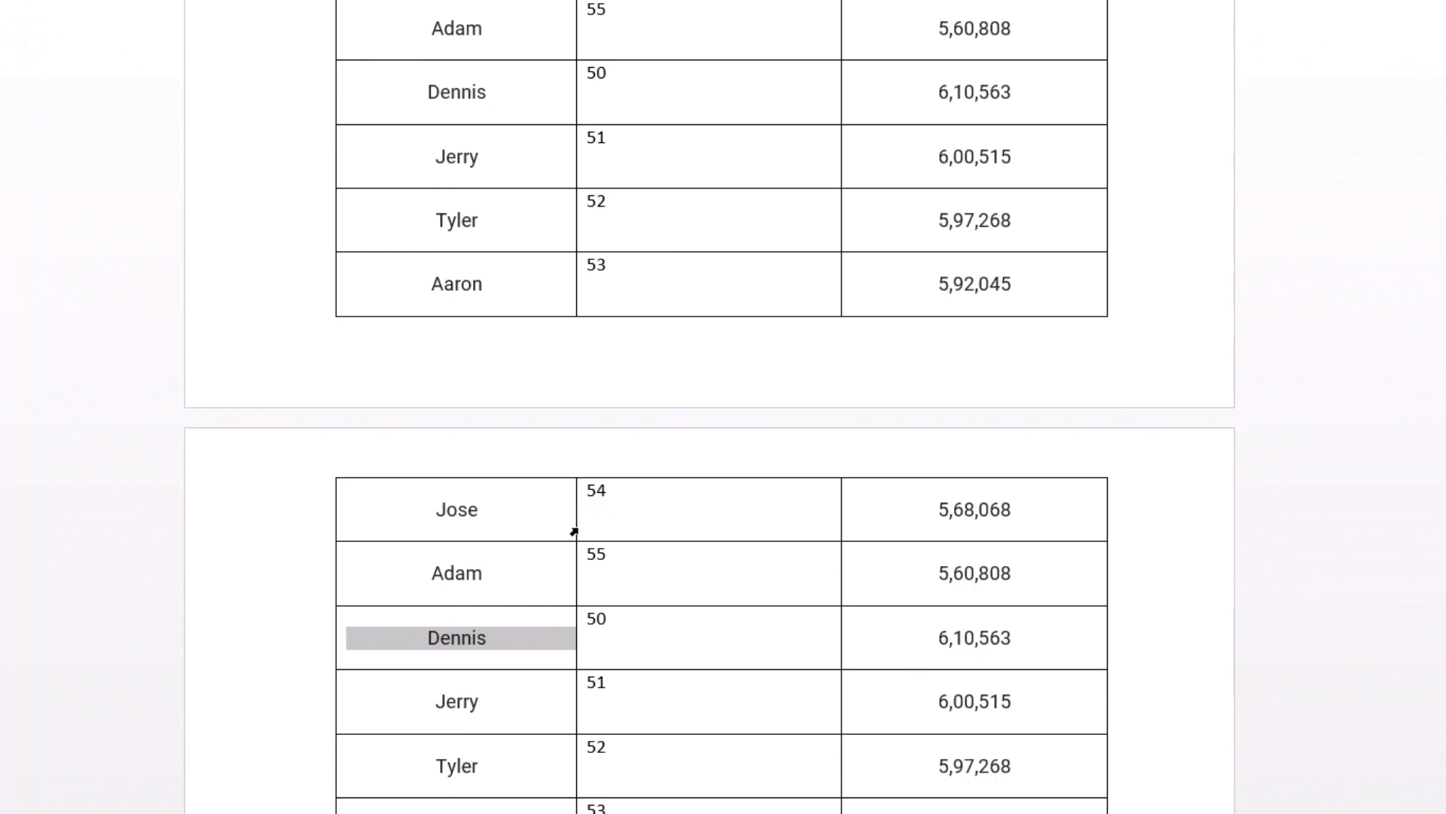
- Widen the Name column slightly and place the cursor before Jose
mouse_move(574, 531)
mouse_down()
mouse_move(613, 529)
mouse_move(587, 531)
mouse_up()
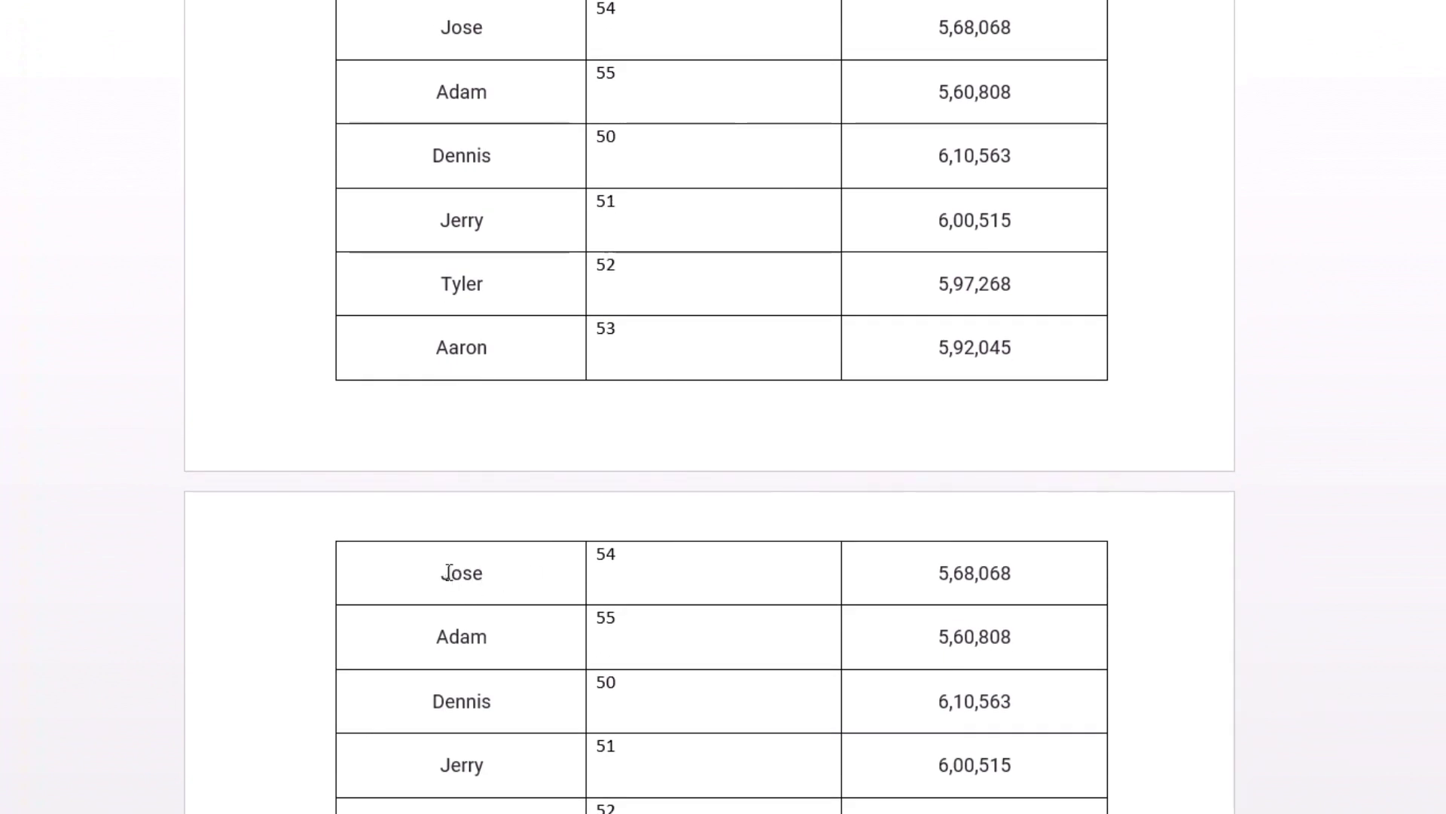
click(439, 347)
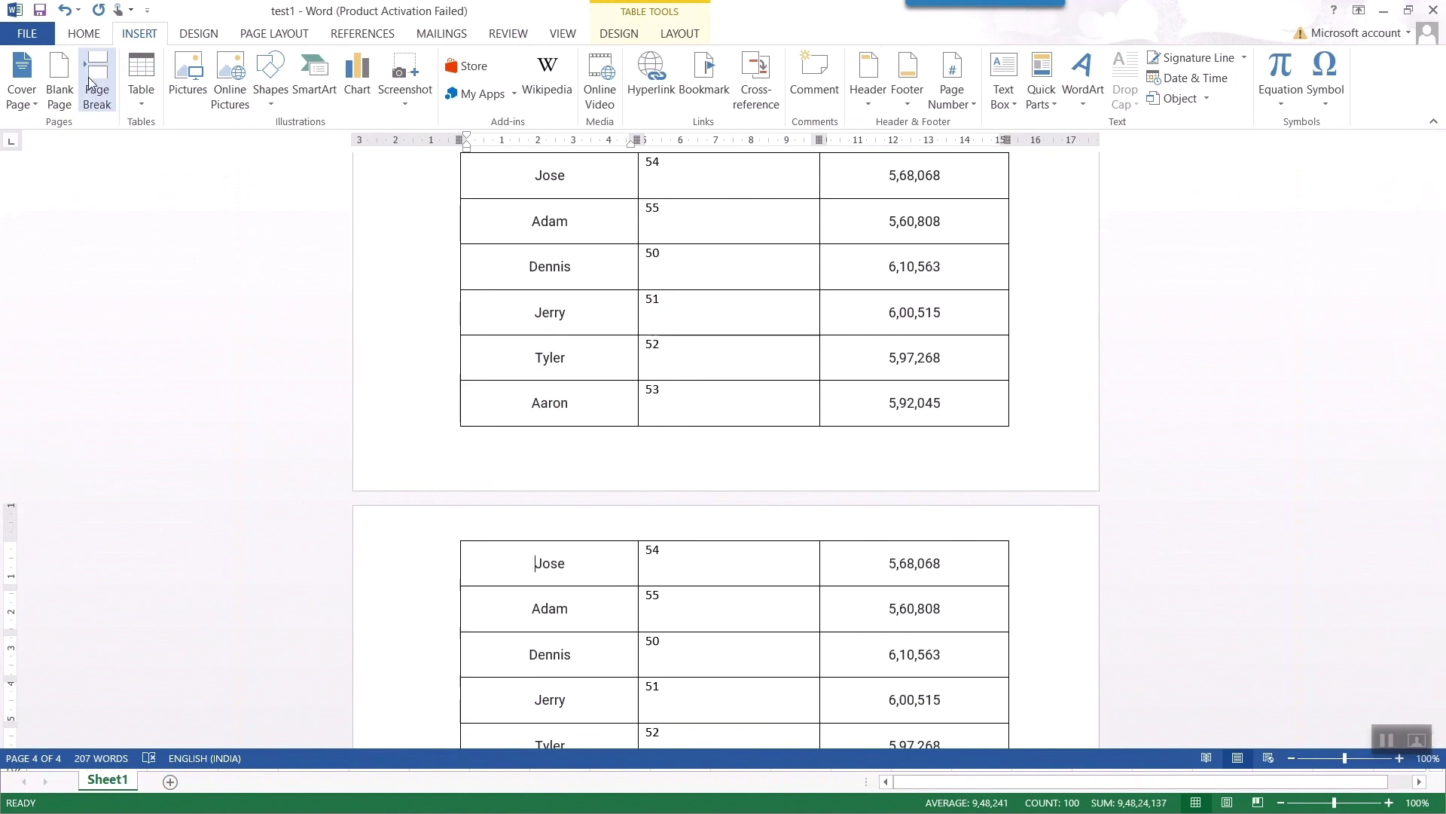
- Insert a page break before Jose to split off the repeated rows
click(91, 83)
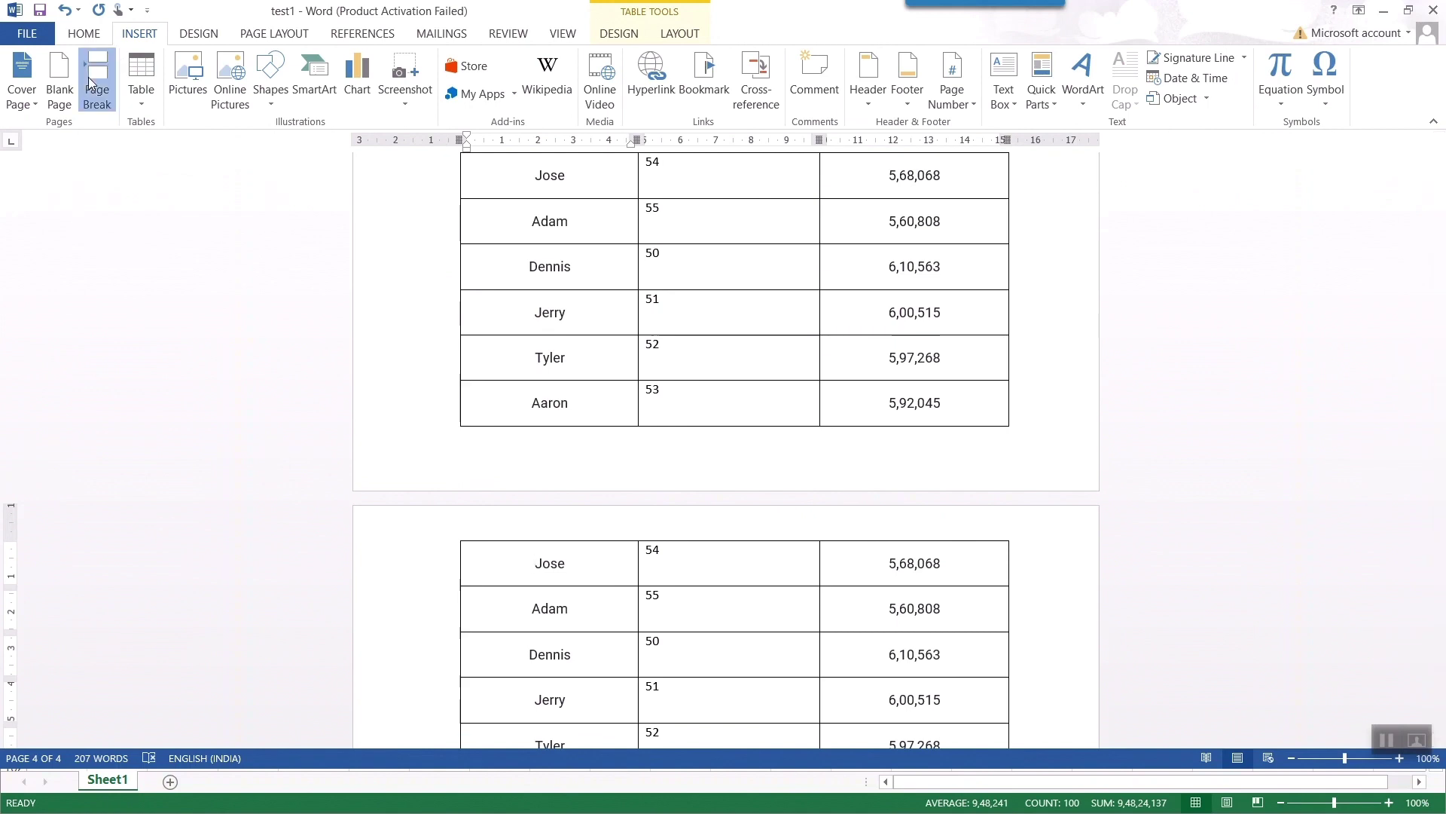
scroll(663, 527, down, 10)
scroll(668, 532, down, 5)
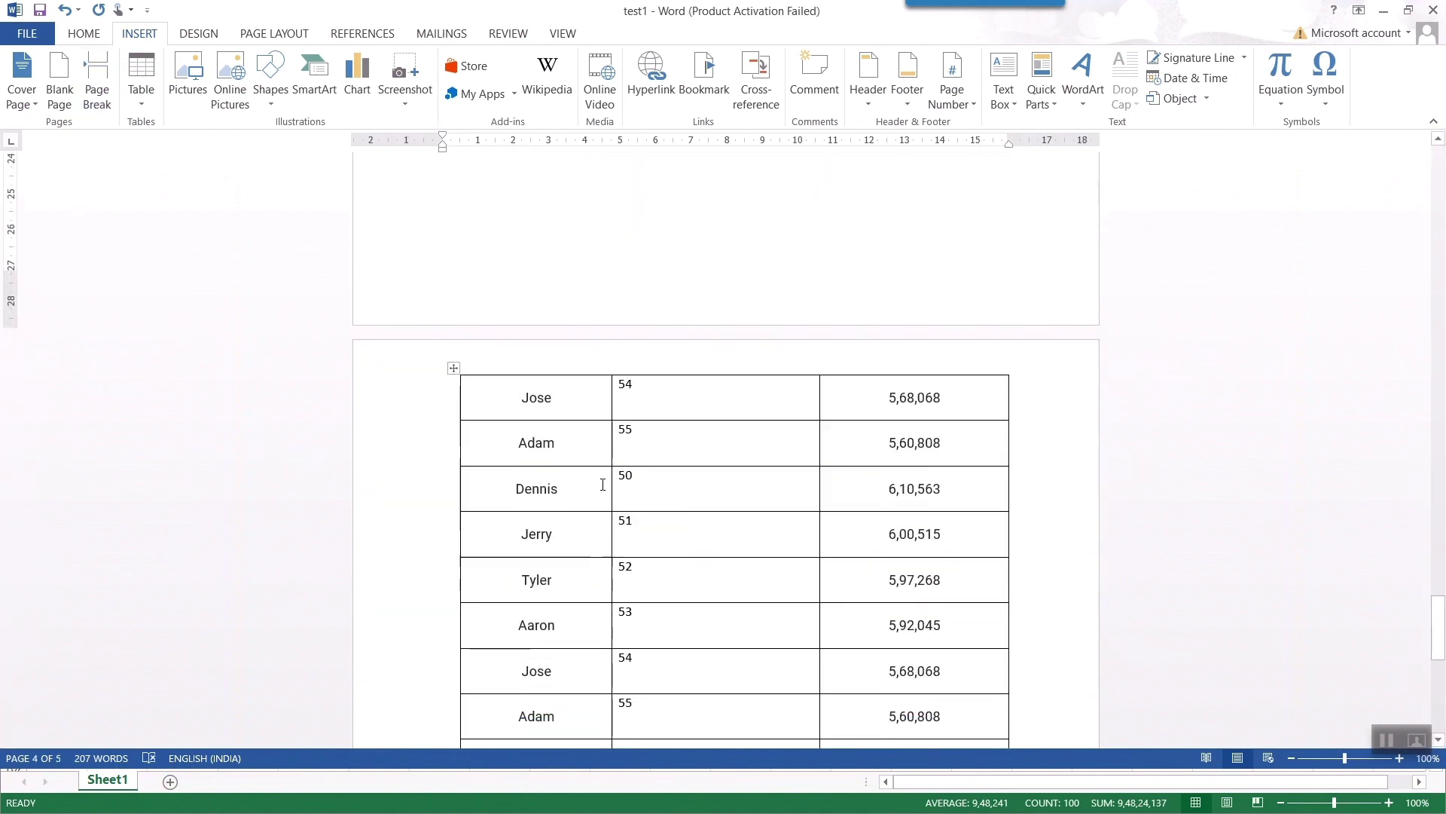
scroll(640, 513, up, 2)
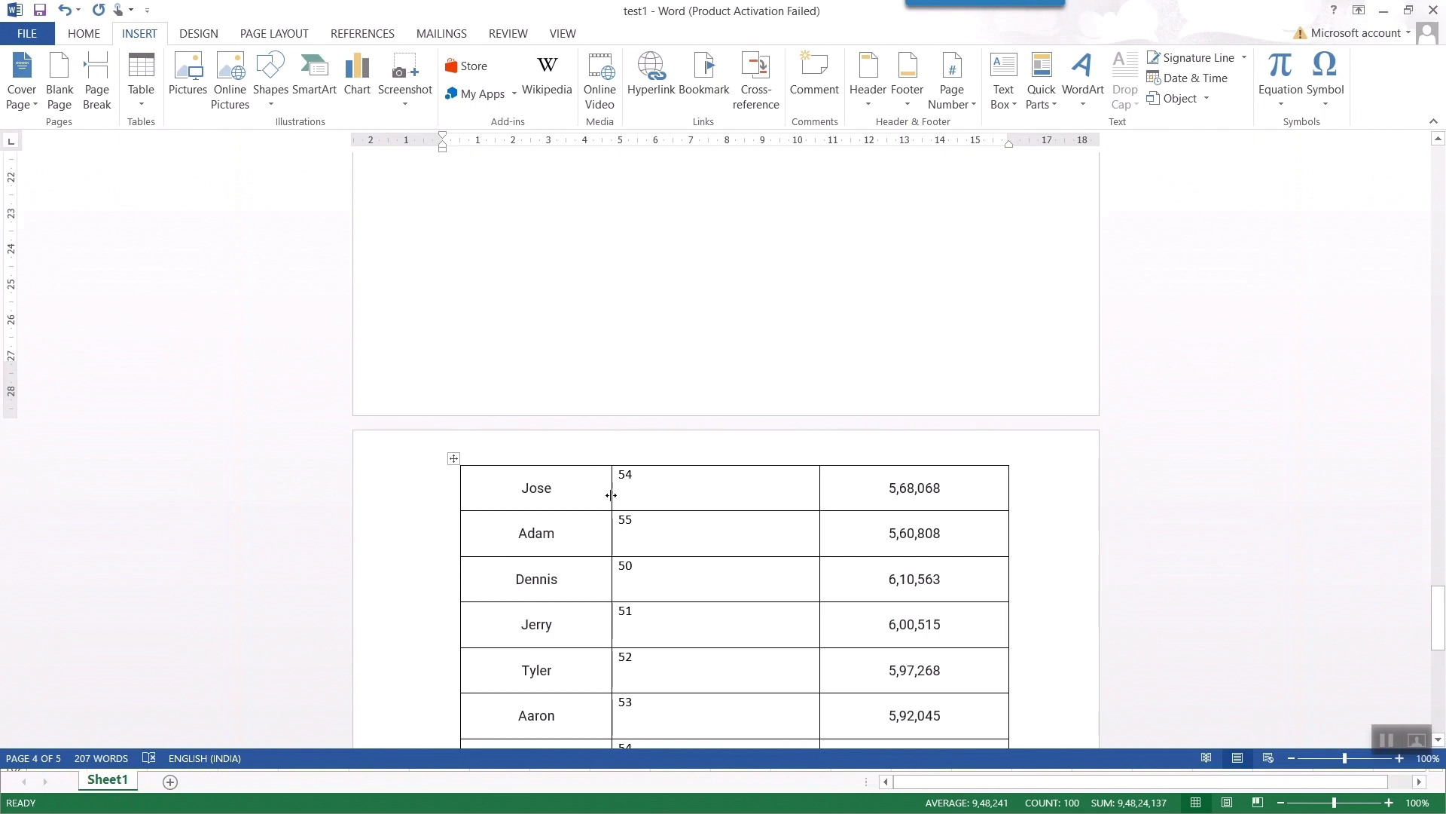
- Undo a trial Name column widening and move the split-off table onto the new fifth page
drag(611, 495, 656, 495)
scroll(747, 499, up, 3)
scroll(747, 493, up, 3)
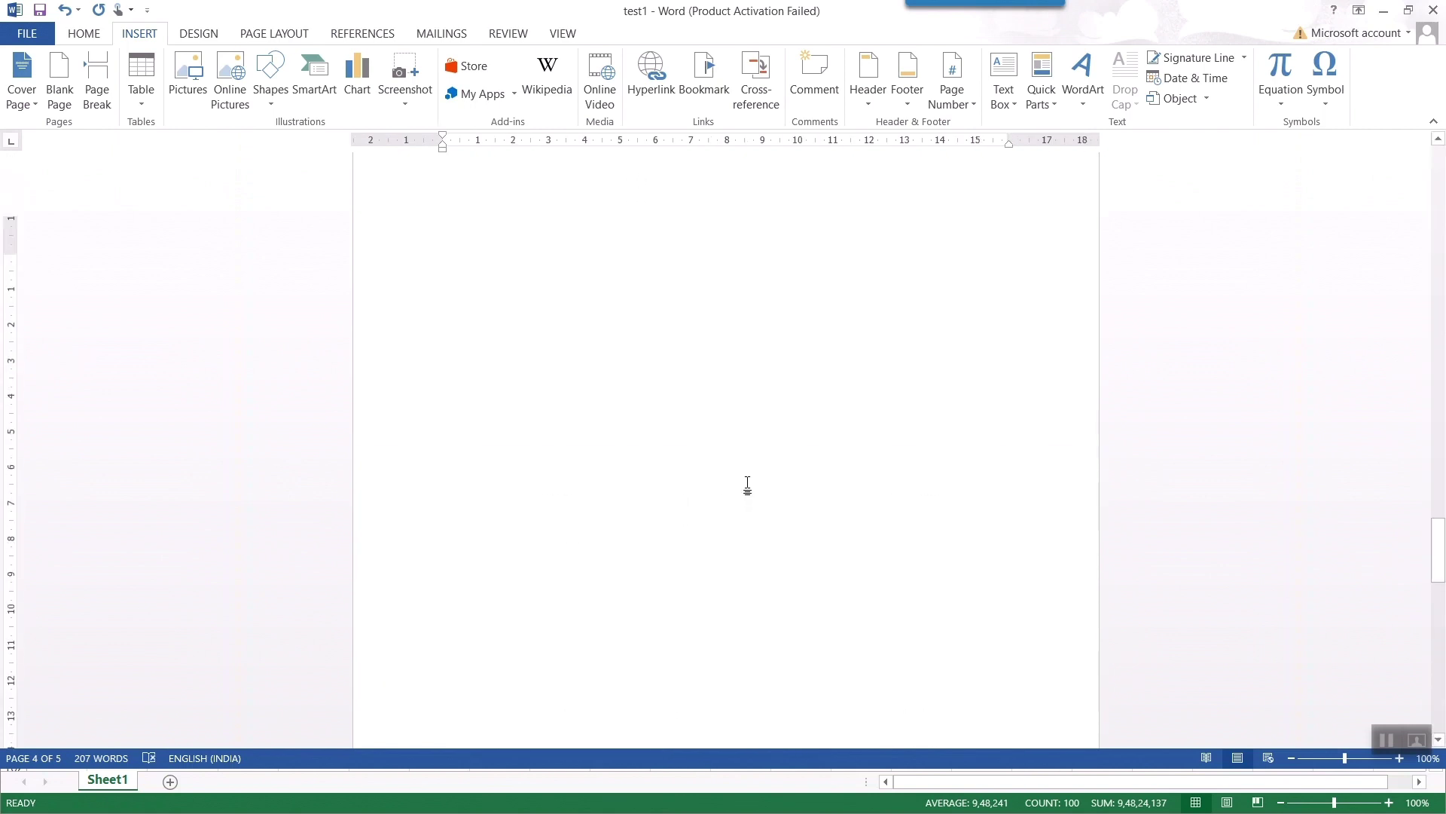
key(ctrl+z)
scroll(595, 449, down, 3)
scroll(614, 437, down, 1)
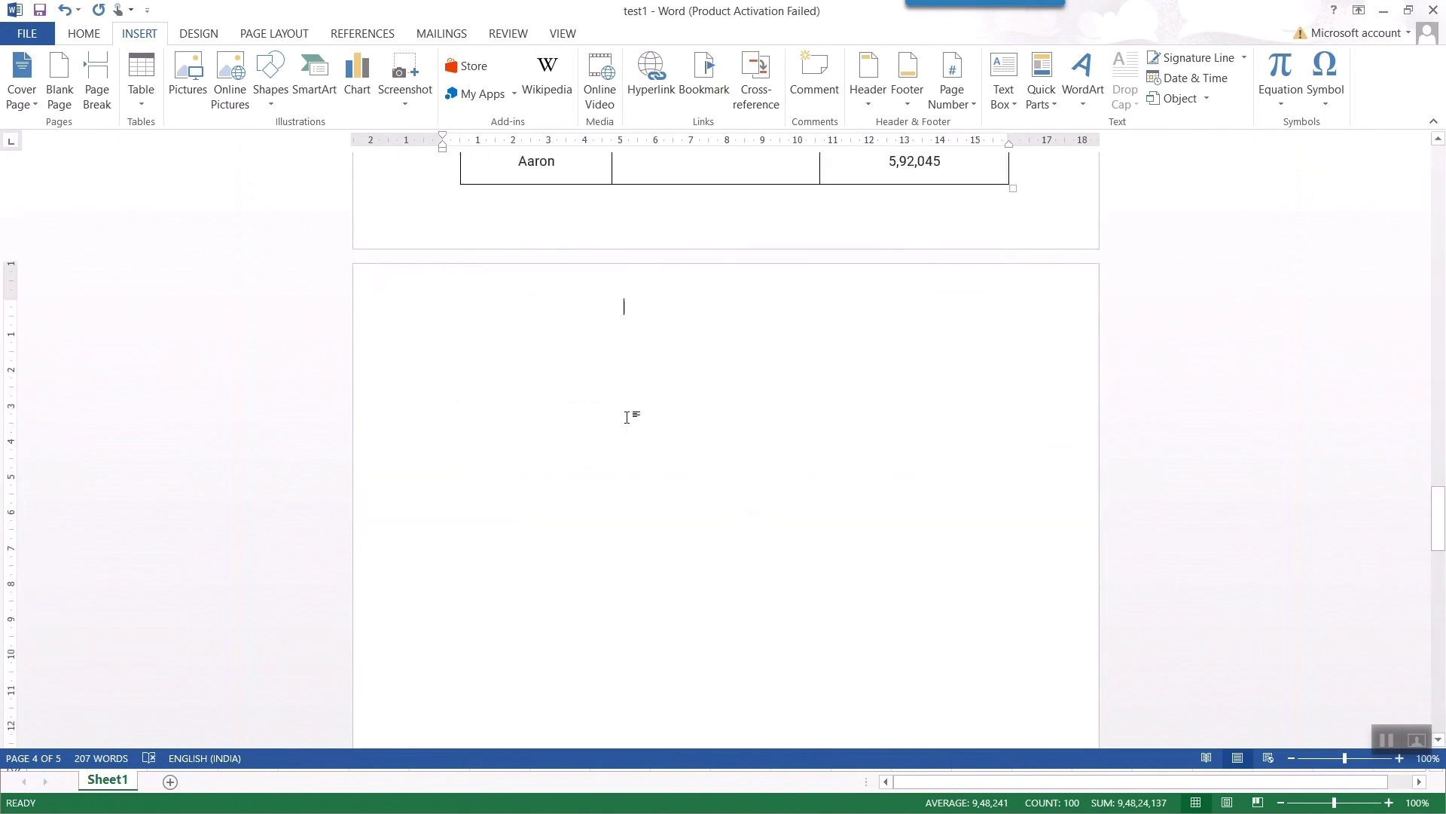
key(ctrl+v)
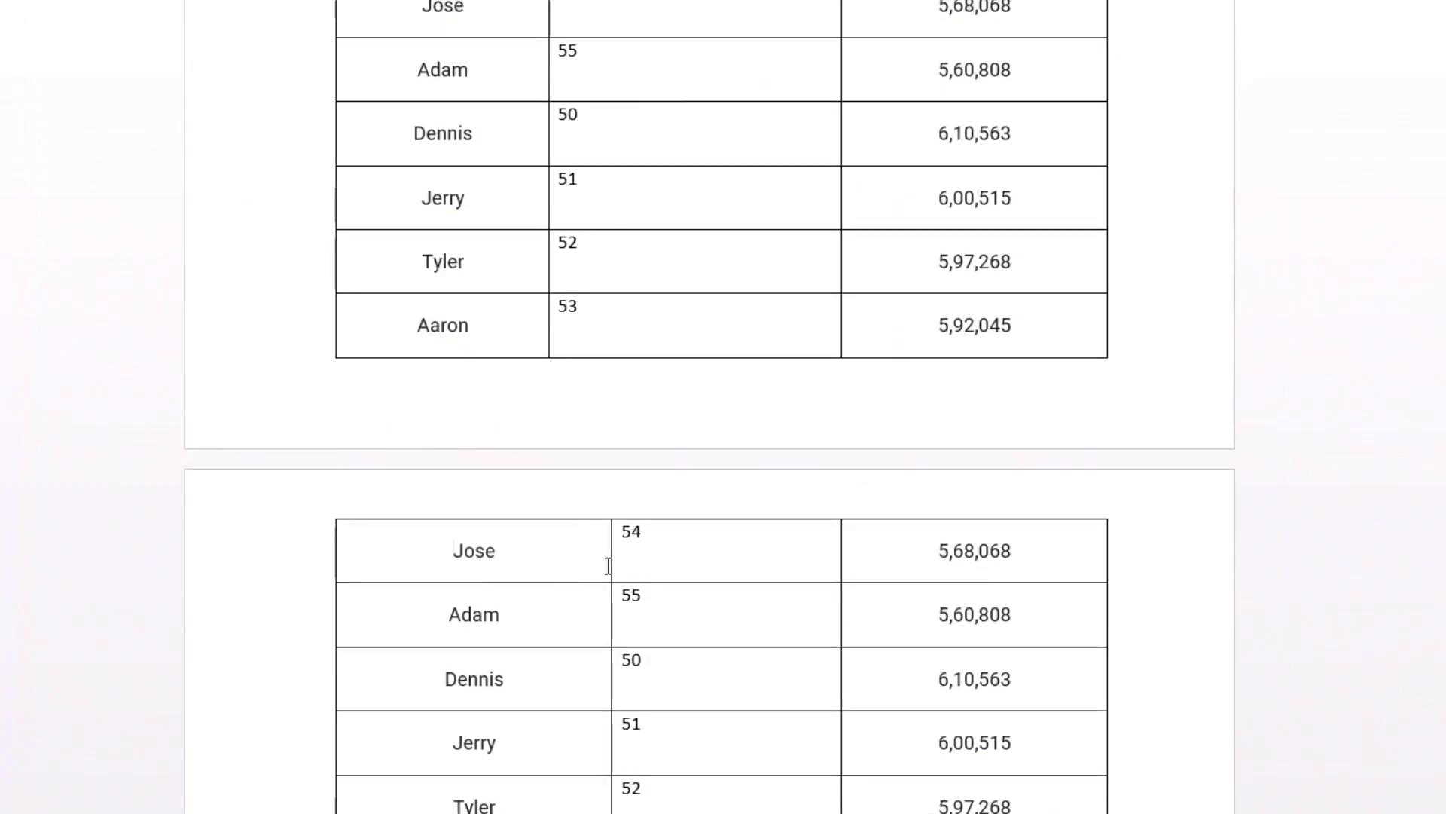
- Drag the Name column border of the lower Jose table to make it wider
mouse_move(603, 565)
mouse_down()
mouse_move(501, 565)
mouse_move(622, 565)
mouse_up()
scroll(753, 490, down, 3)
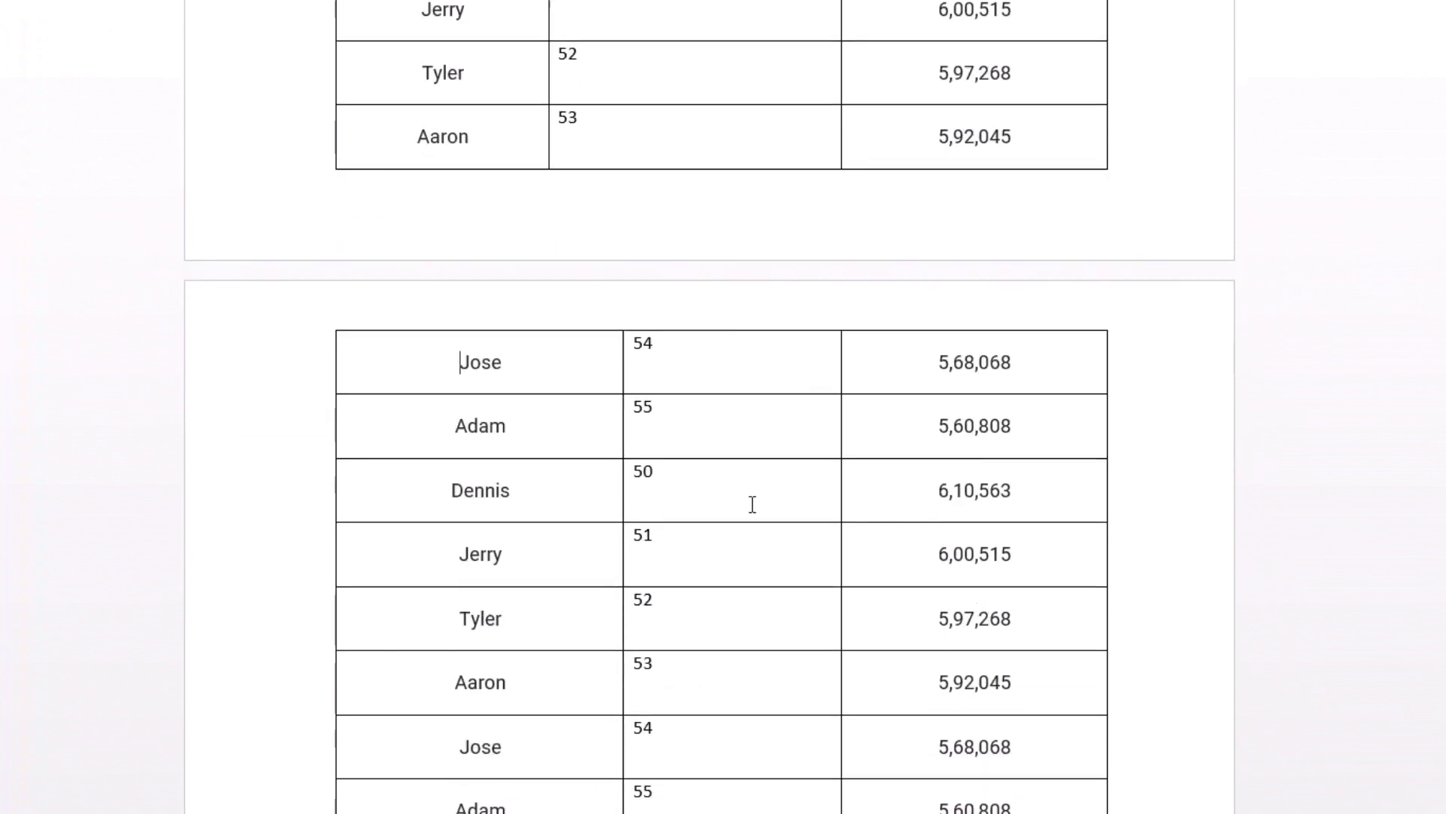
scroll(746, 502, up, 4)
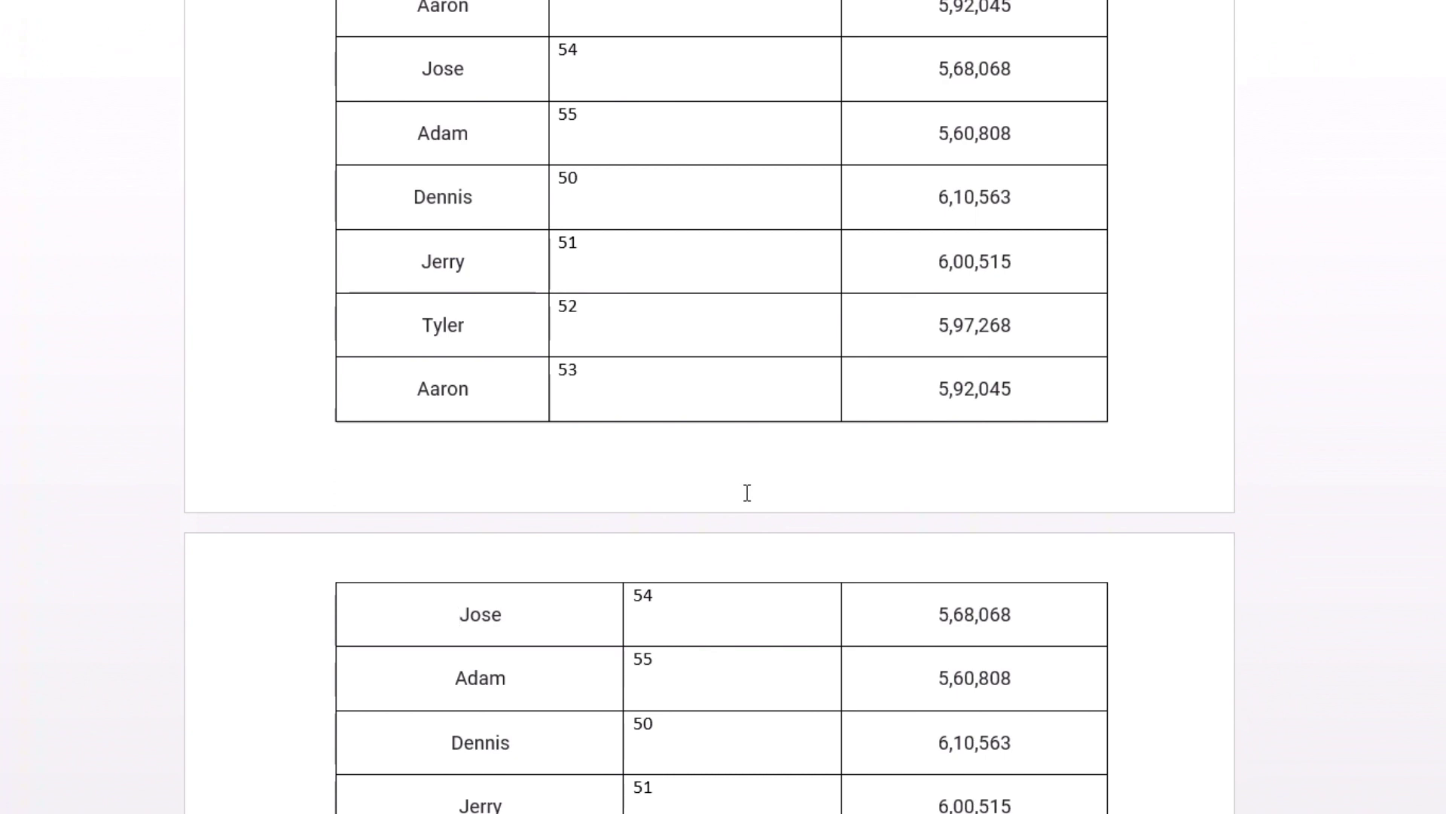
- Scroll through the document to compare the lower table's Name column width with the upper table's
scroll(607, 575, up, 7)
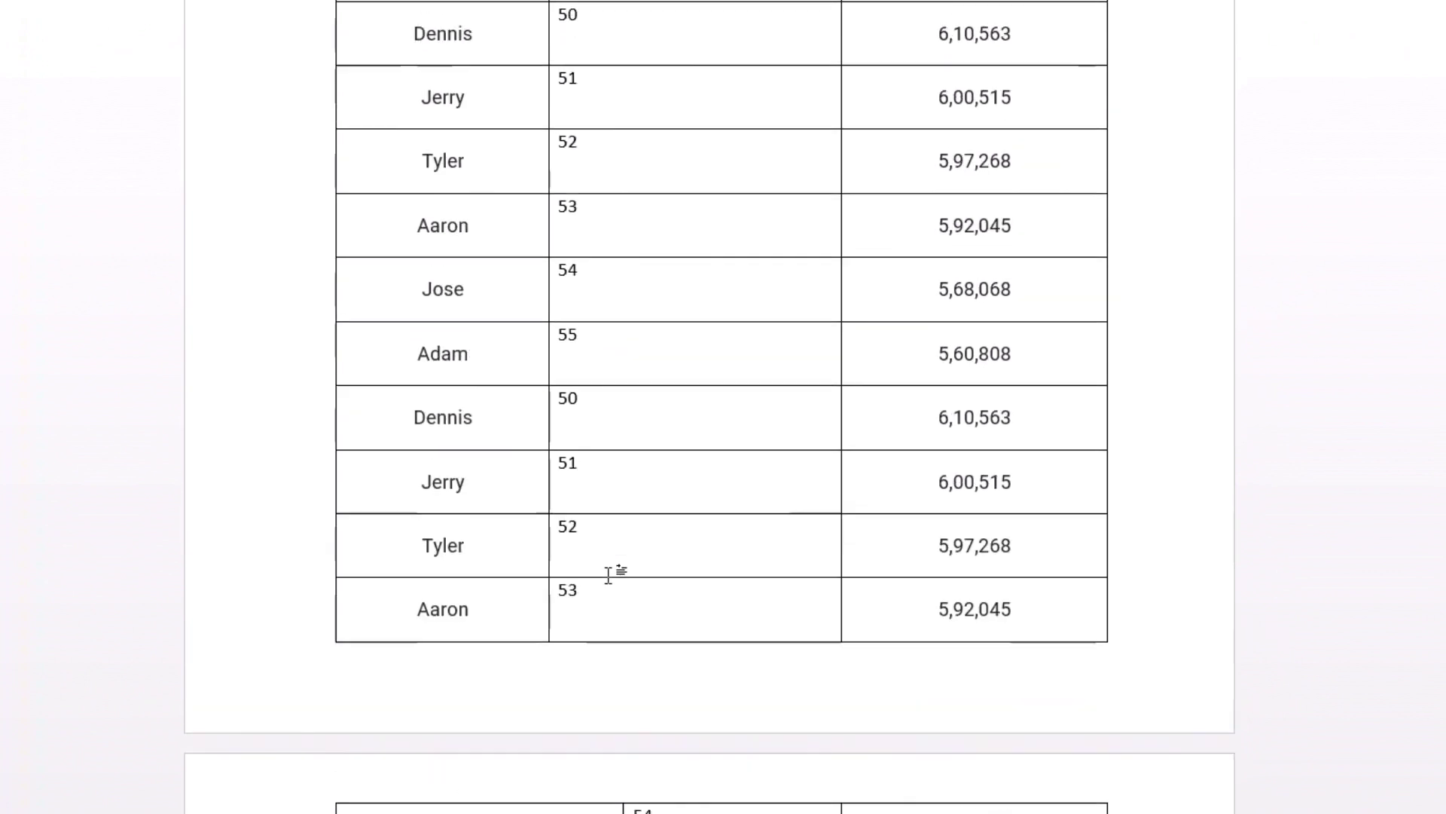
scroll(595, 570, up, 20)
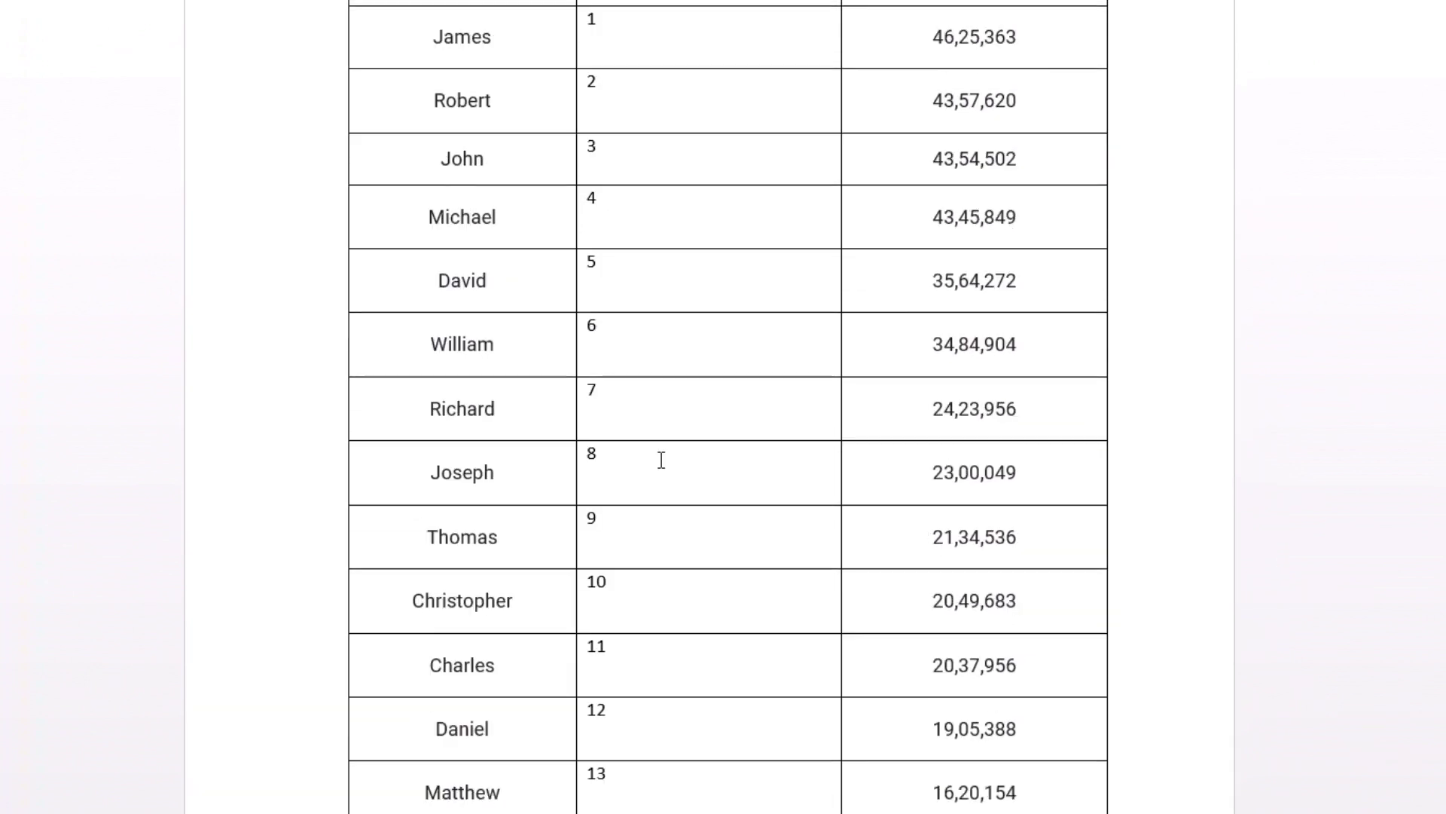
scroll(662, 459, up, 3)
scroll(663, 457, down, 17)
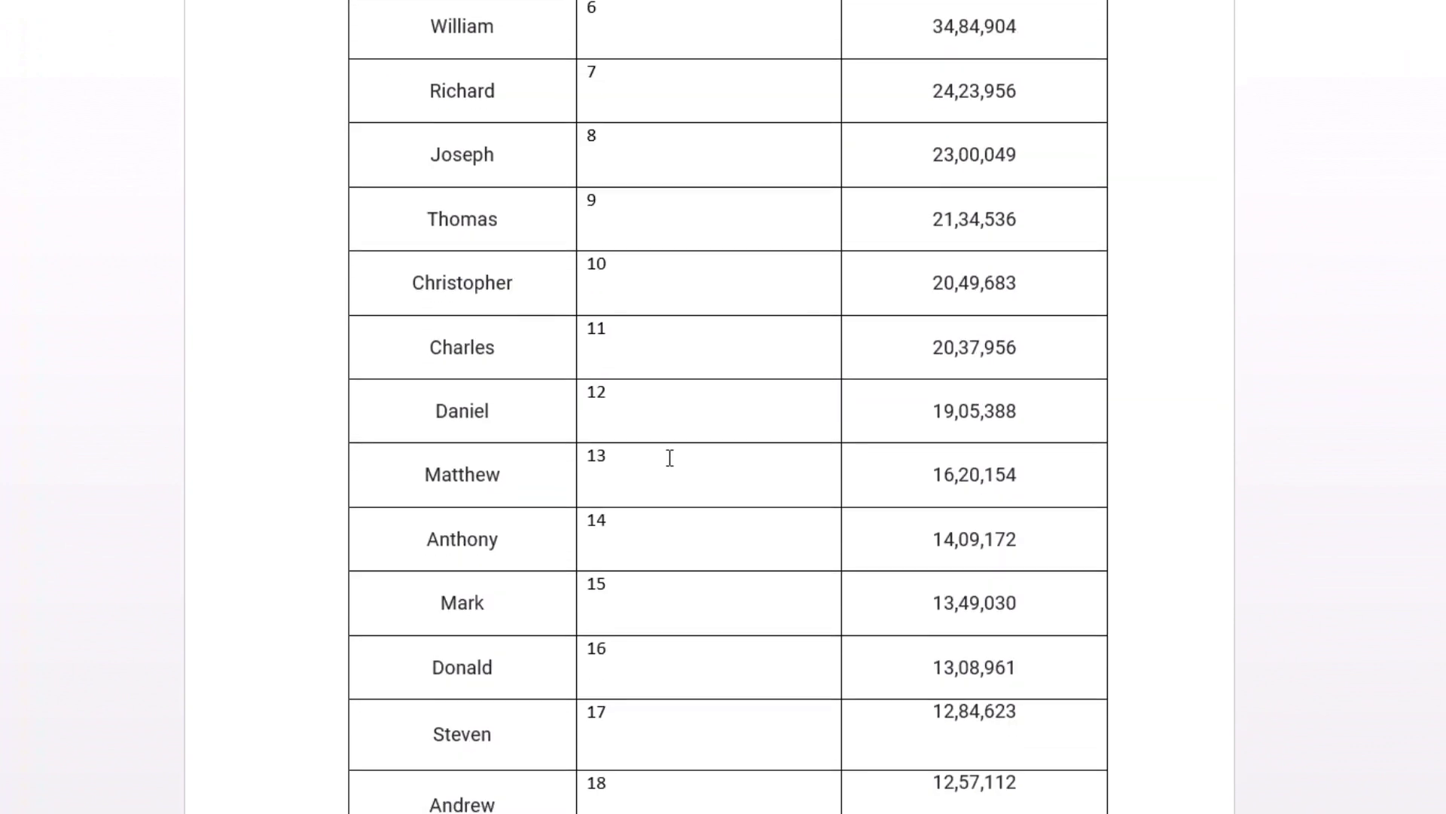
scroll(652, 468, down, 20)
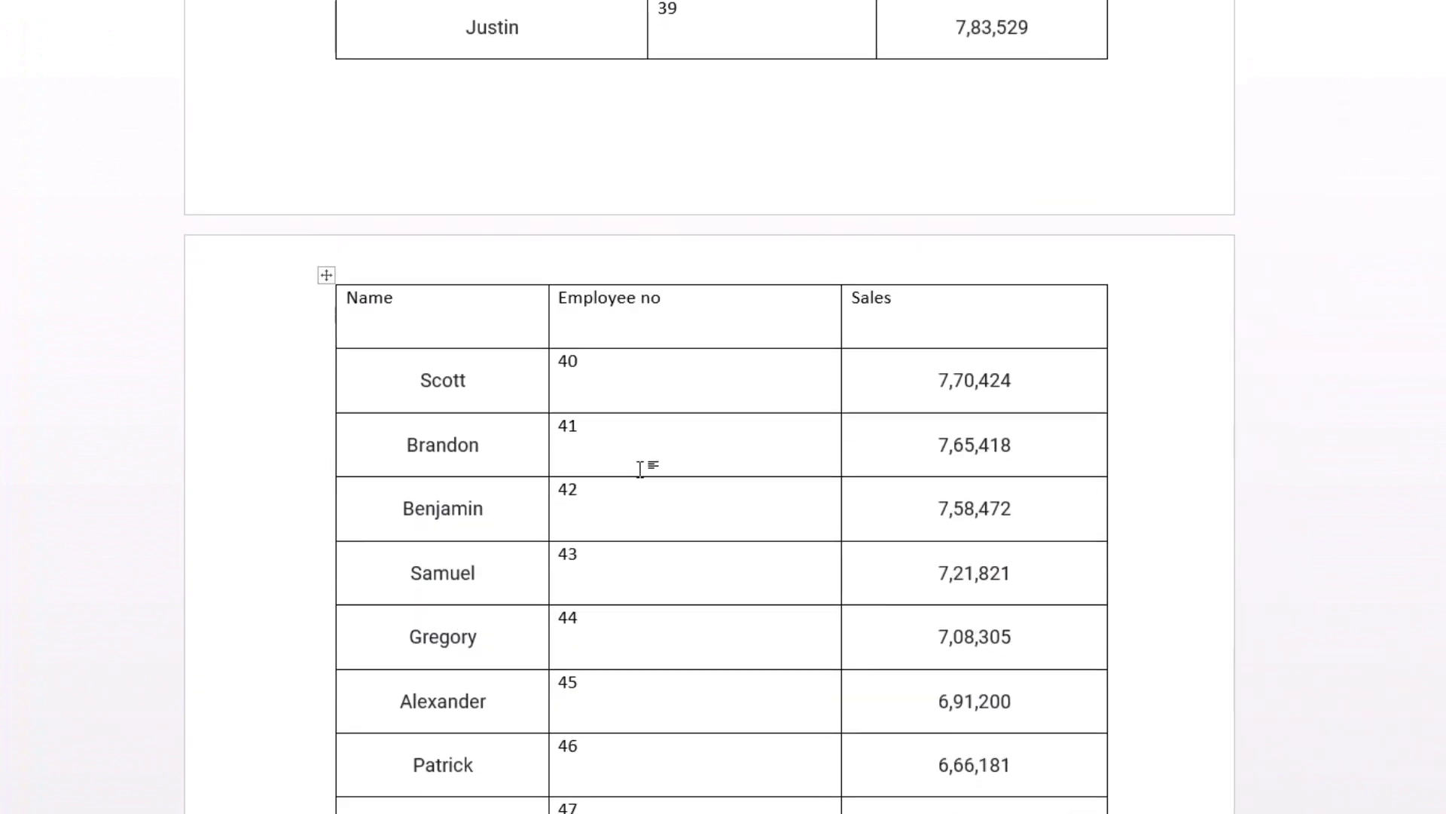
scroll(628, 477, down, 6)
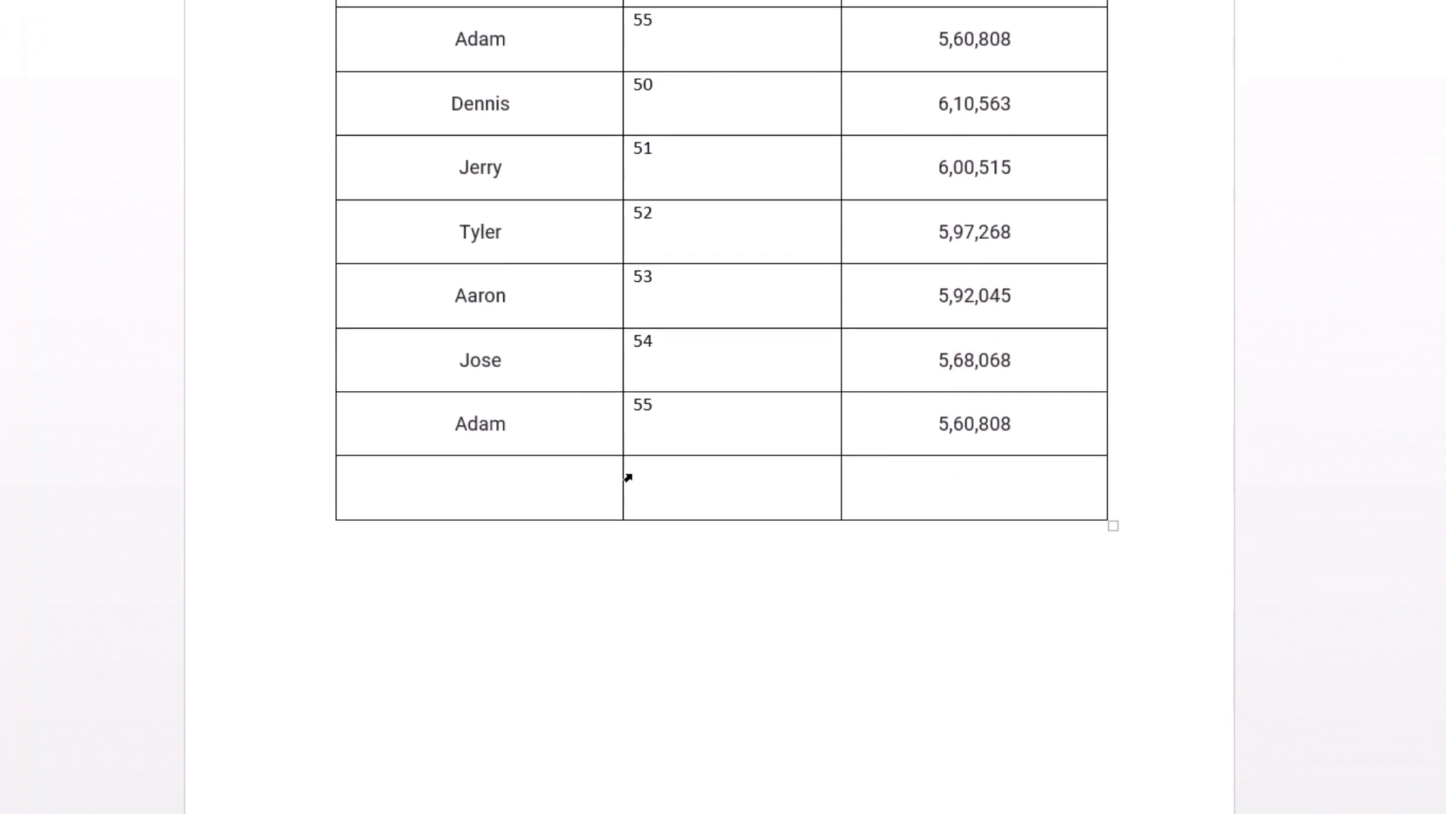
scroll(629, 473, up, 20)
scroll(639, 466, up, 20)
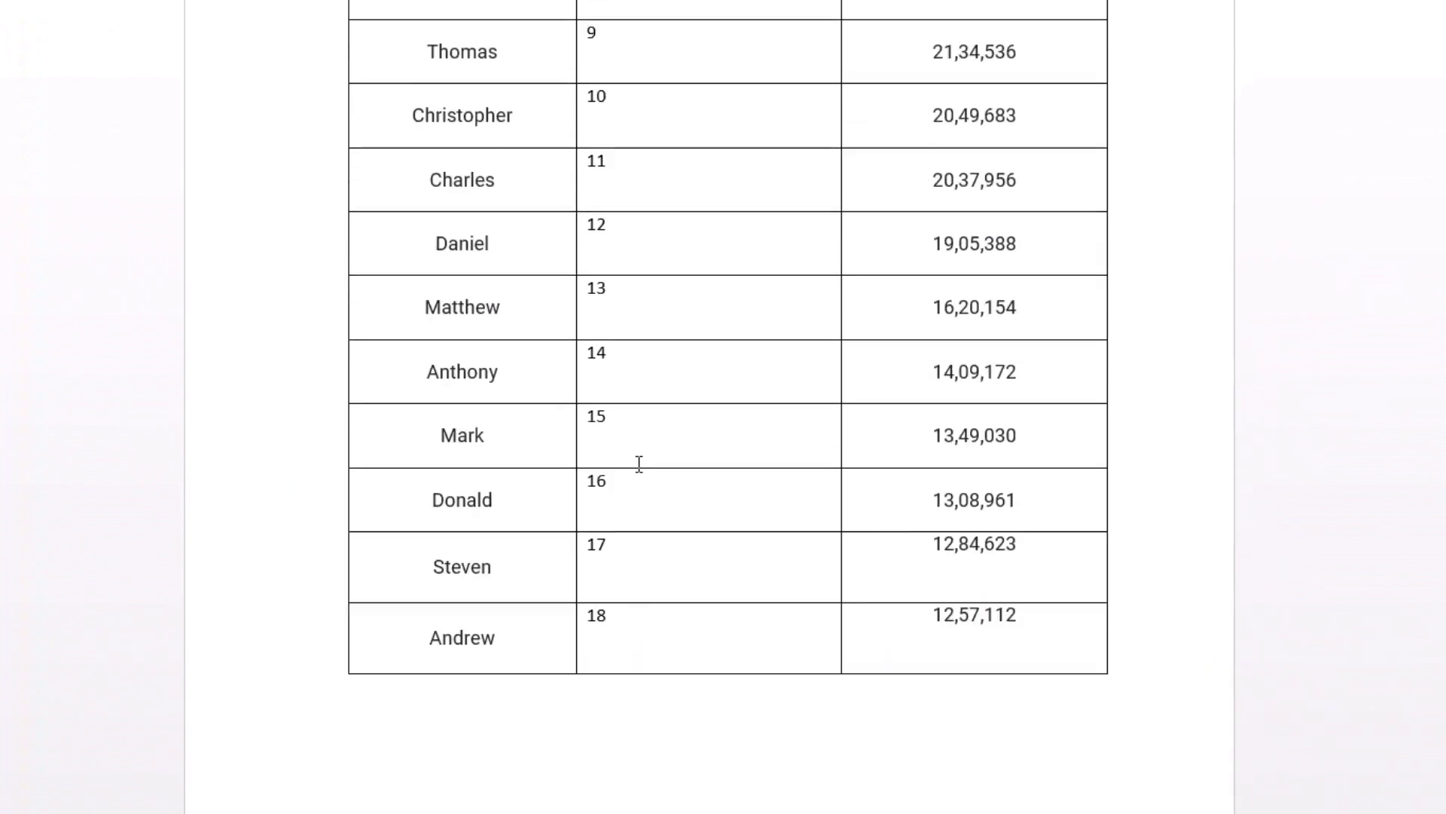